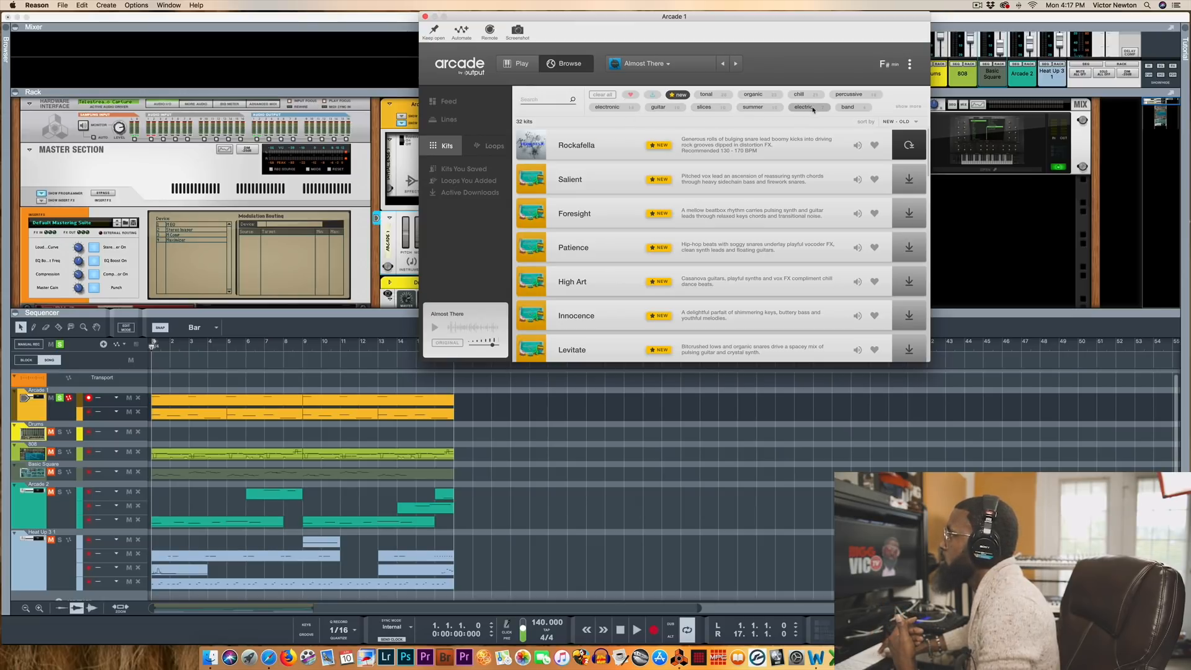
- Show the full list of kit filter tags, return to the Almost There kit and view its session key options
click(907, 108)
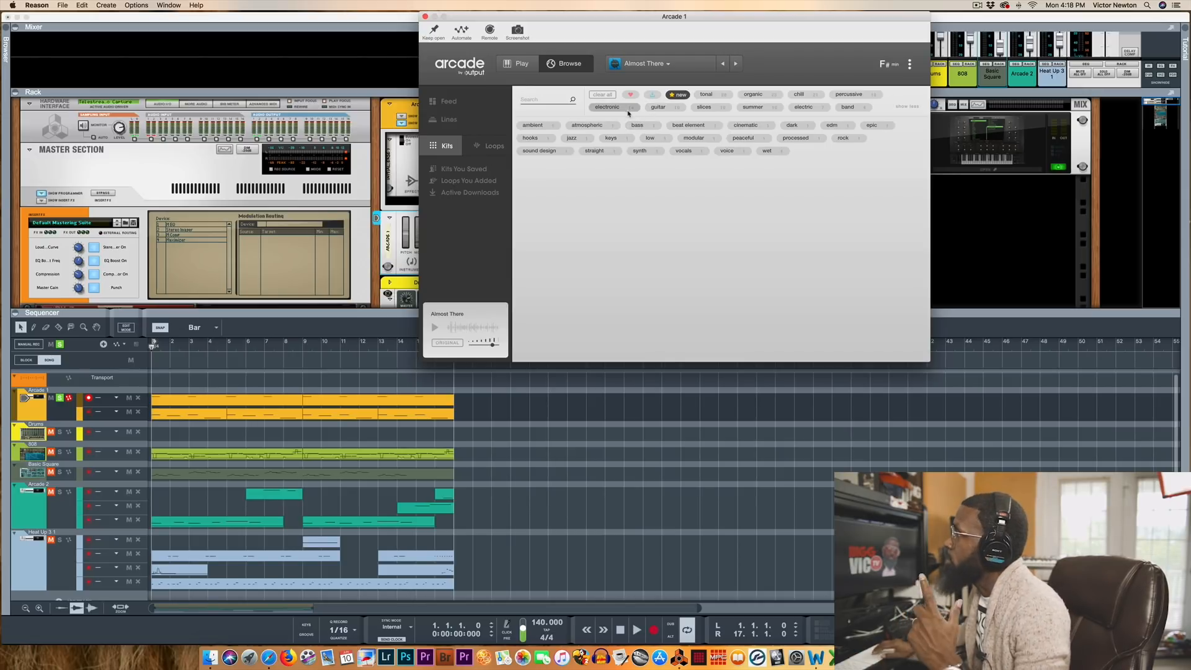
click(524, 70)
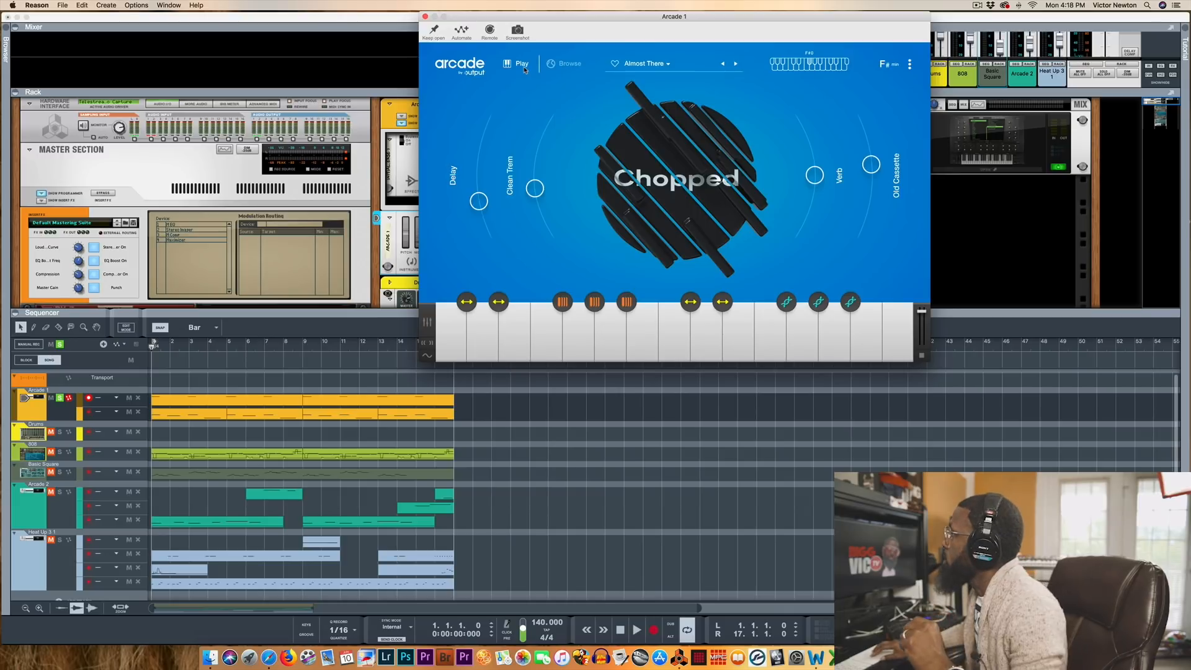
click(894, 67)
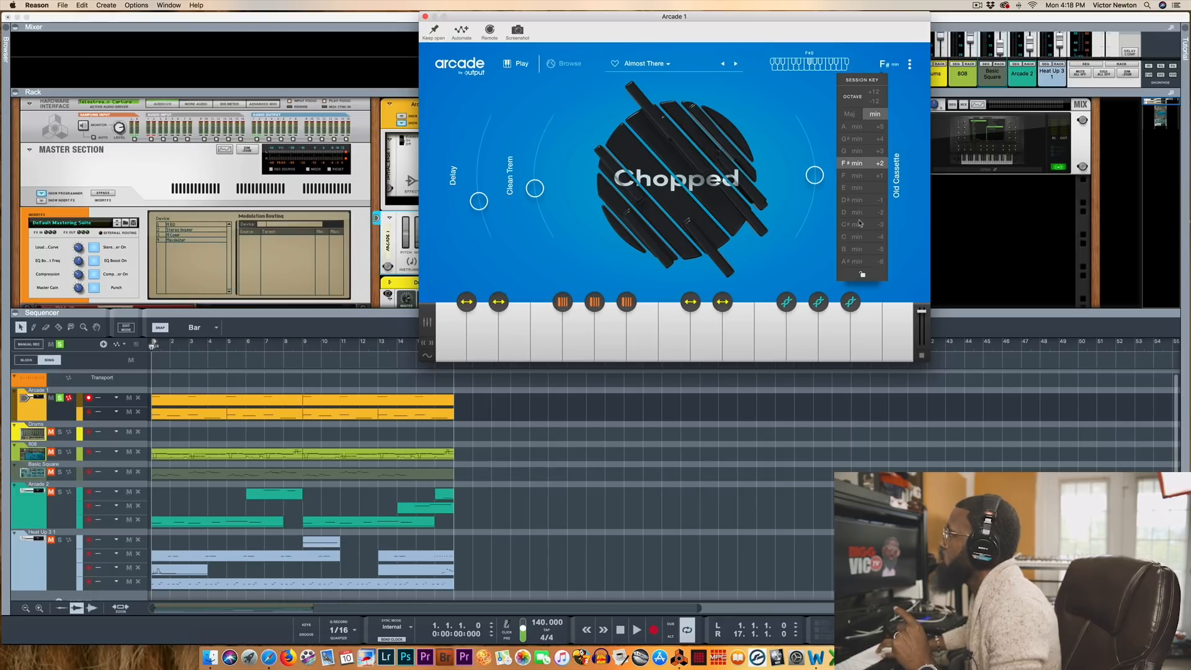
click(867, 52)
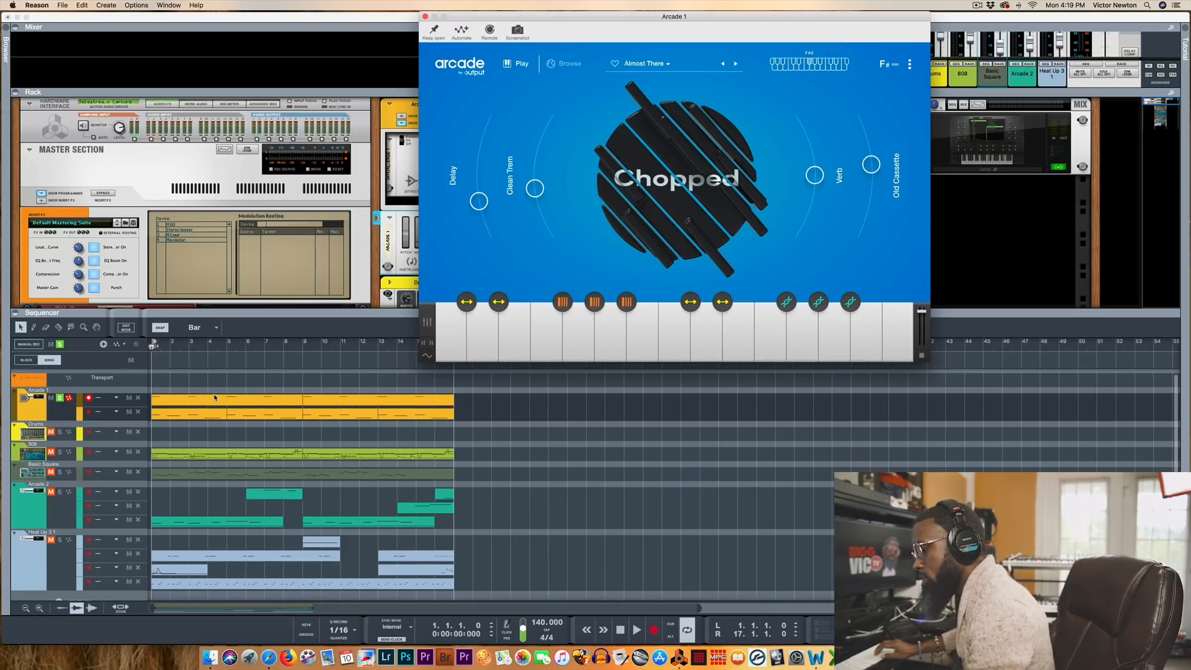
- Audition the second, third and fourth white keys of the Almost There kit
click(60, 417)
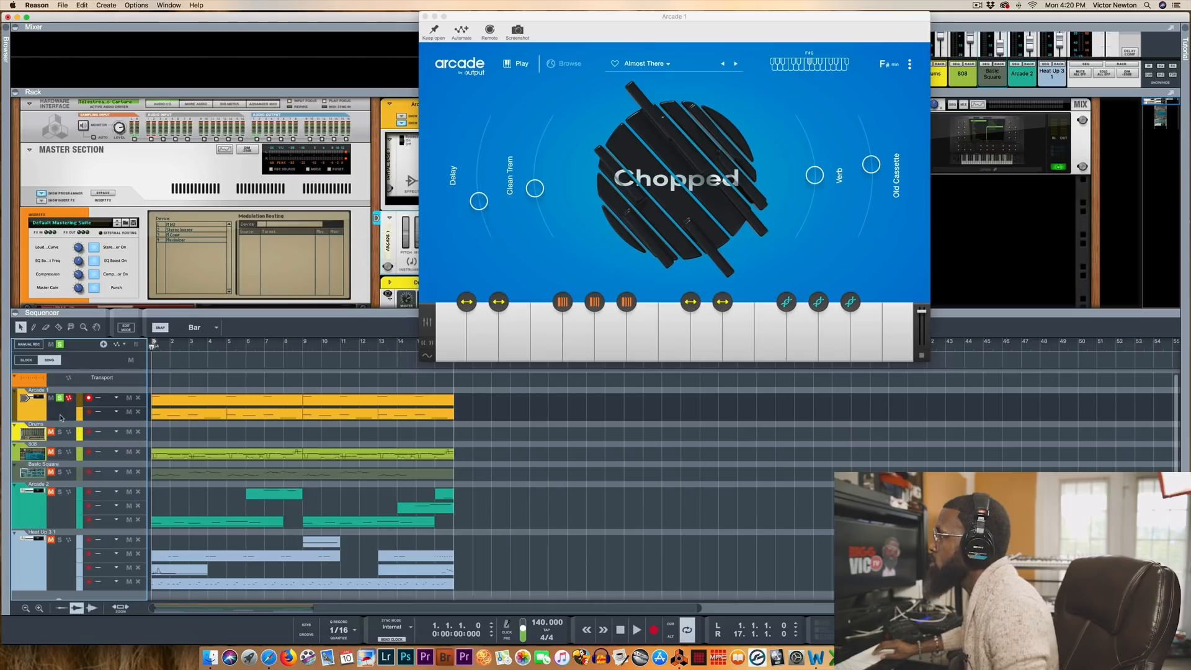
click(485, 329)
click(485, 329)
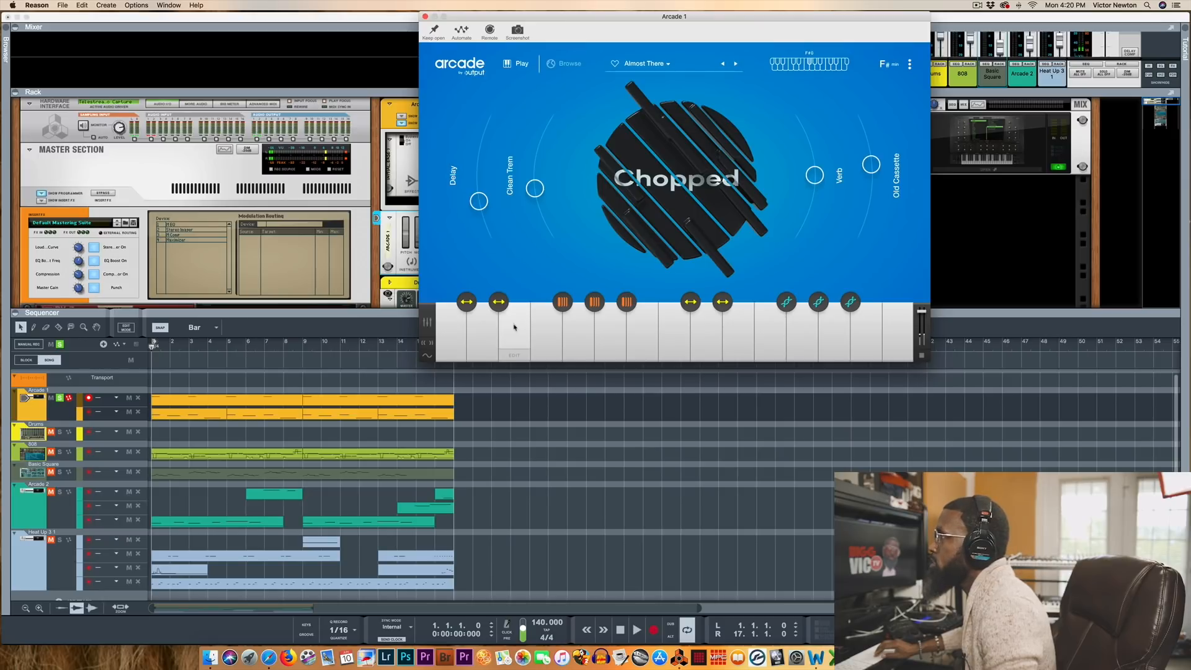
click(515, 327)
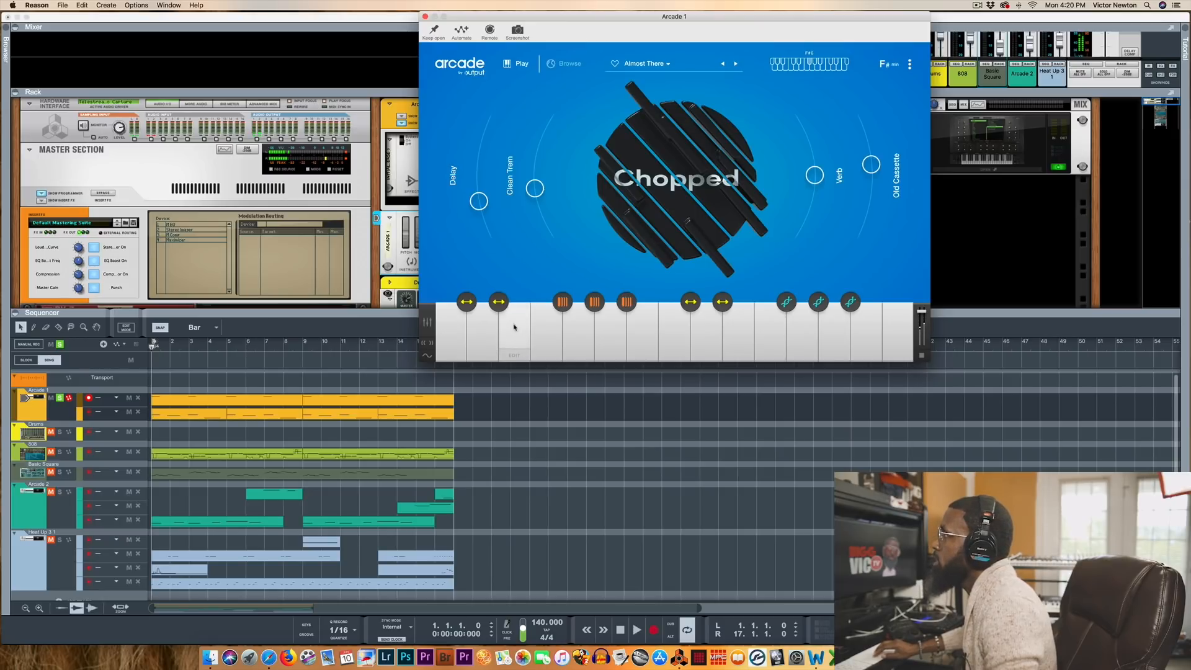
click(546, 327)
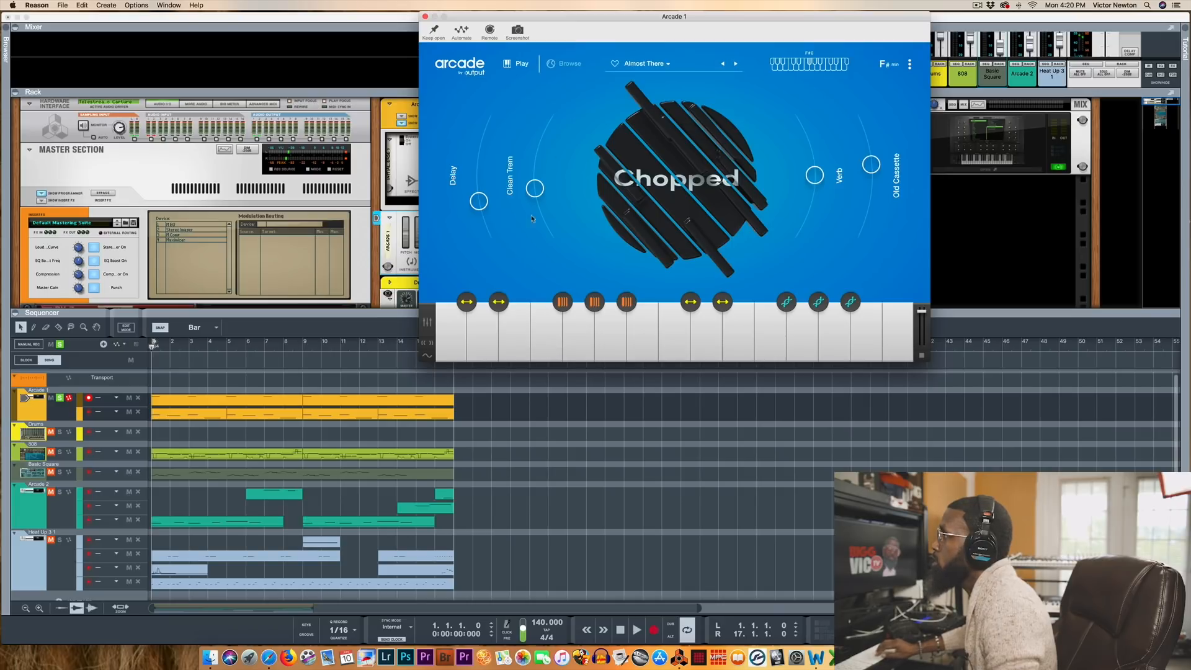
click(543, 327)
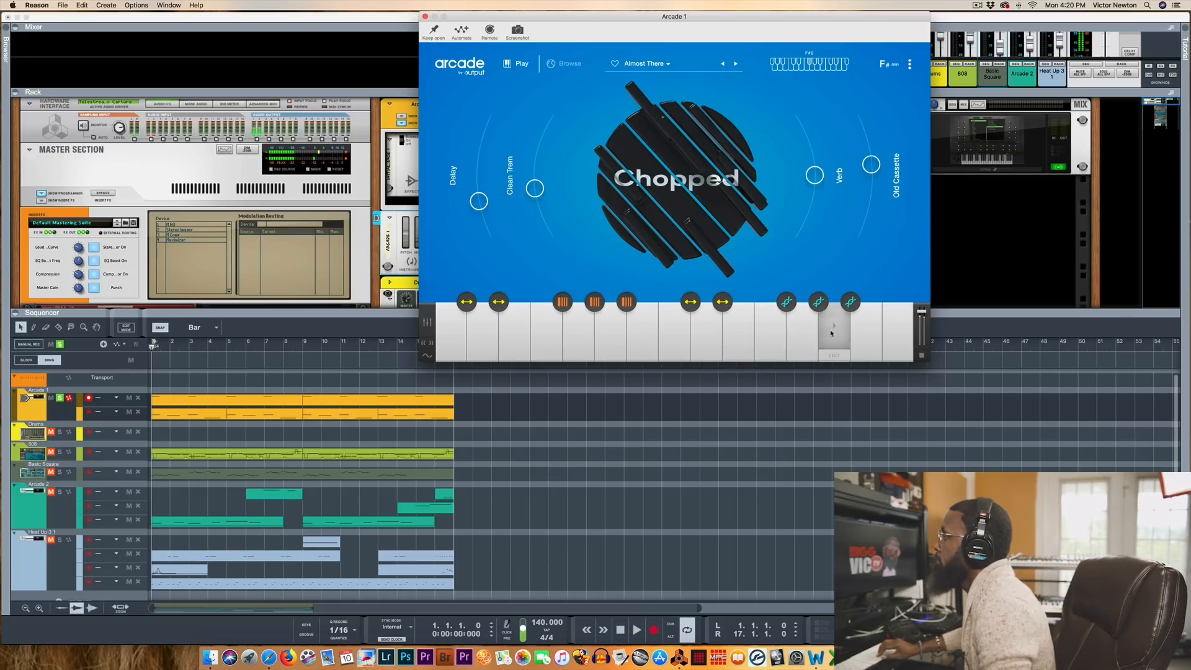
- View the sample editor settings for the first and second white keys, and audition the second key
click(451, 356)
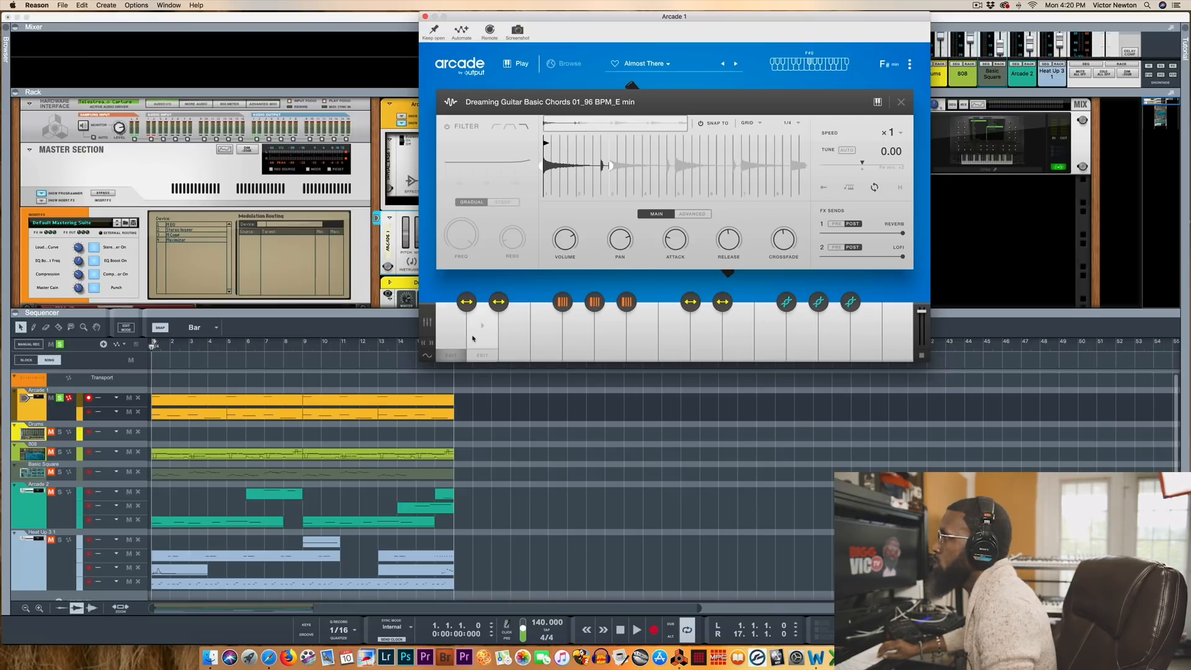
click(473, 338)
click(474, 342)
click(484, 357)
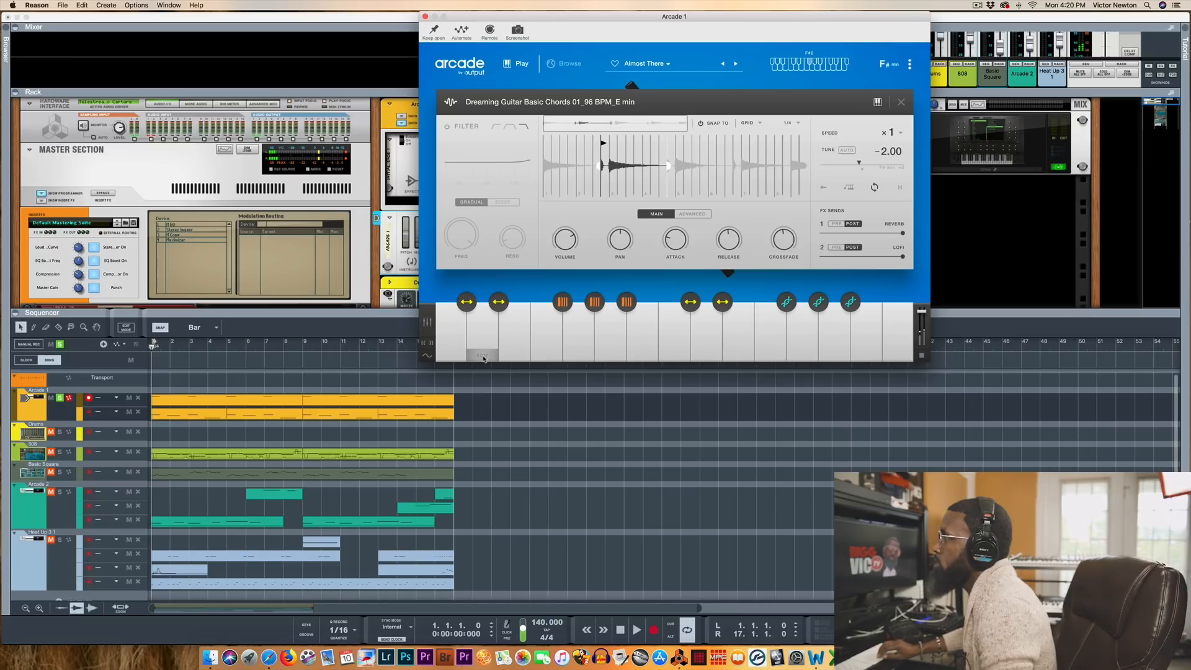
click(482, 328)
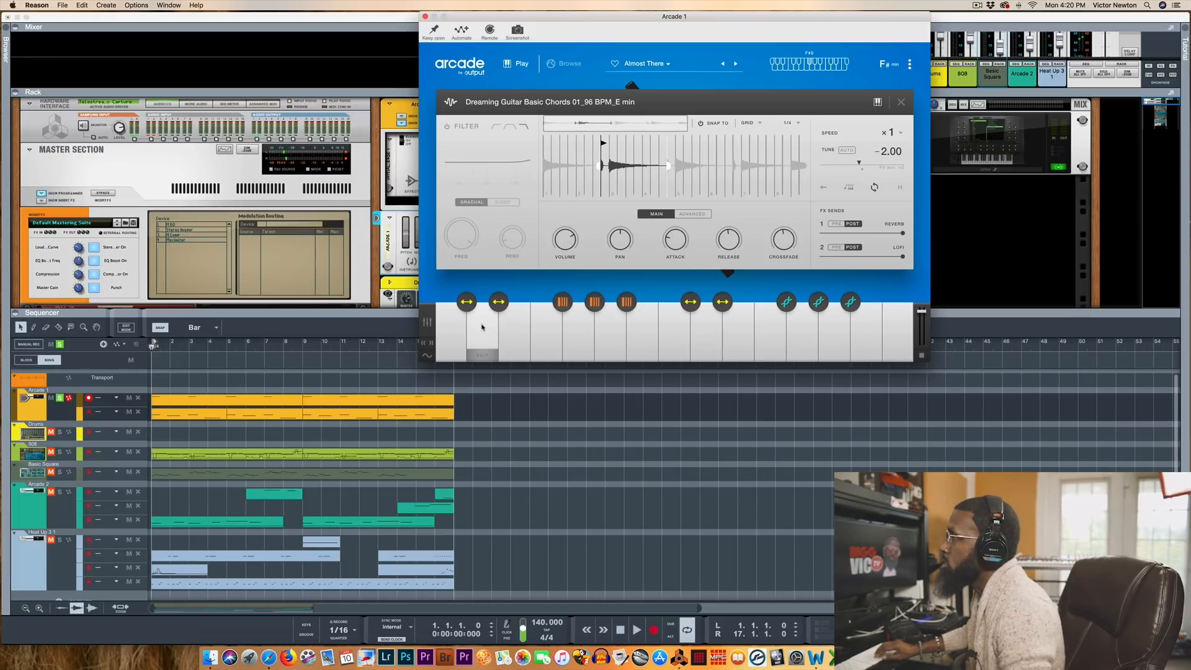
- Audition the third to sixth white keys with the sample editor closed, and try the second and third orange modifier keys
click(515, 328)
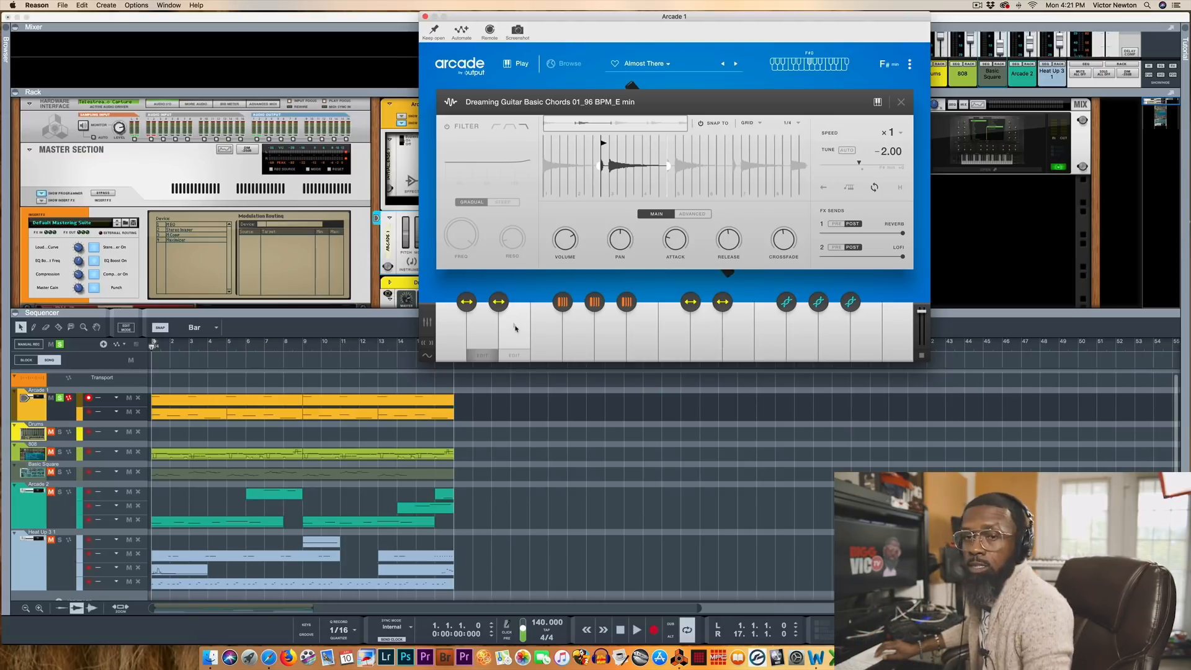
click(547, 327)
click(582, 328)
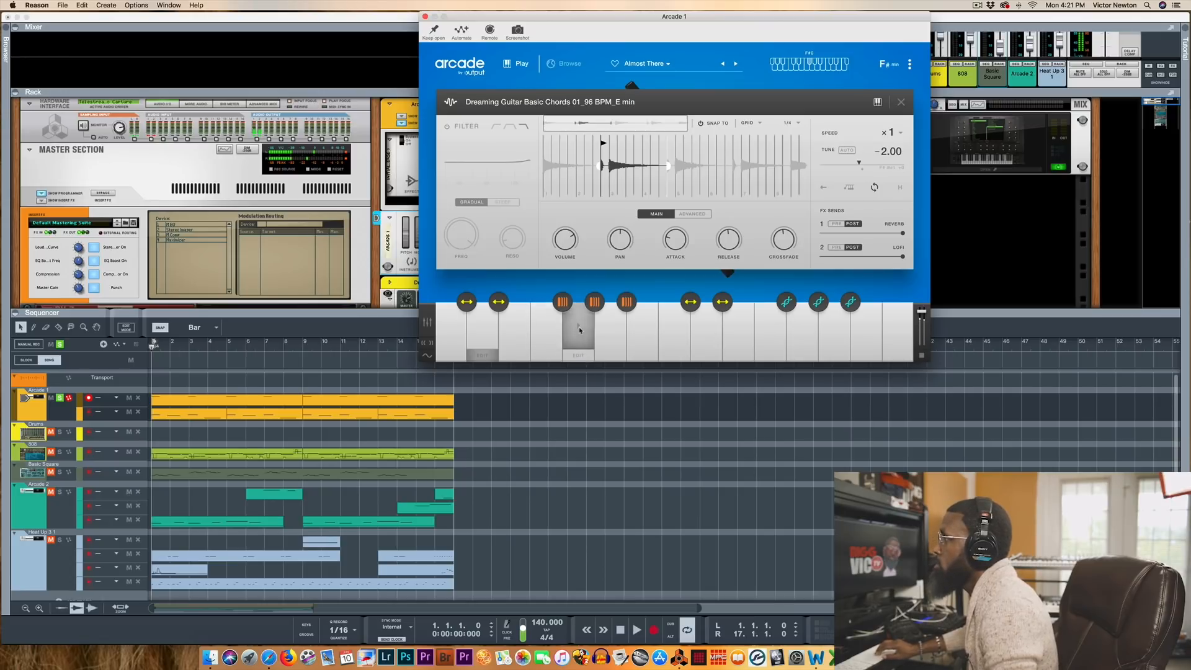
click(581, 357)
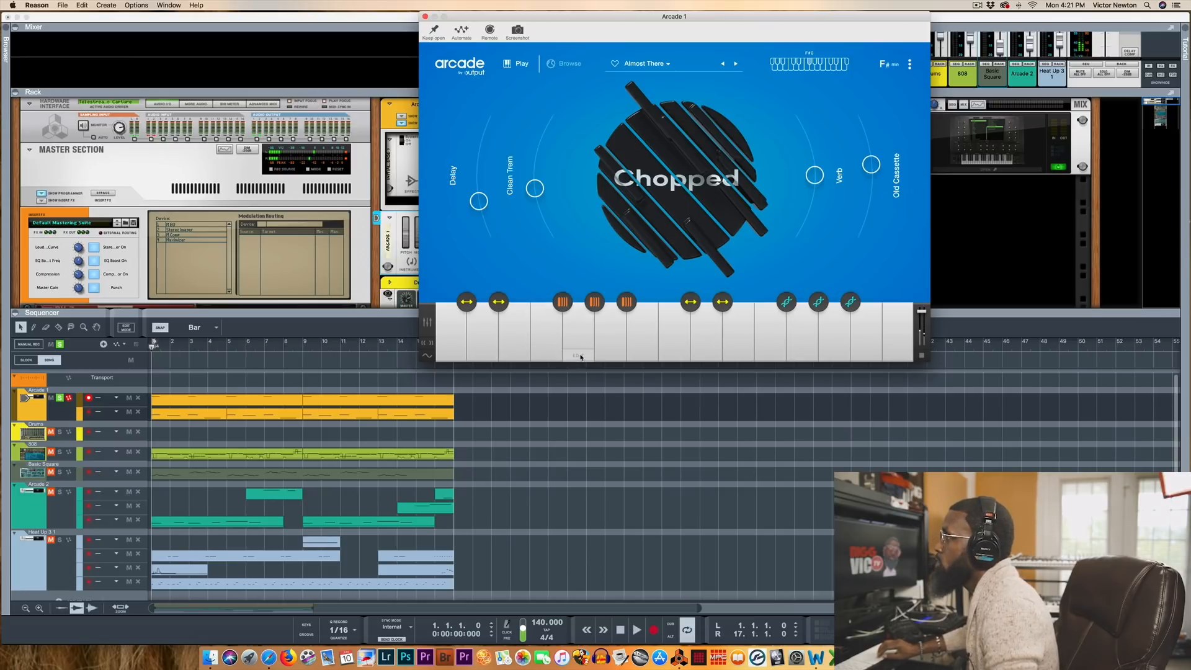
click(608, 316)
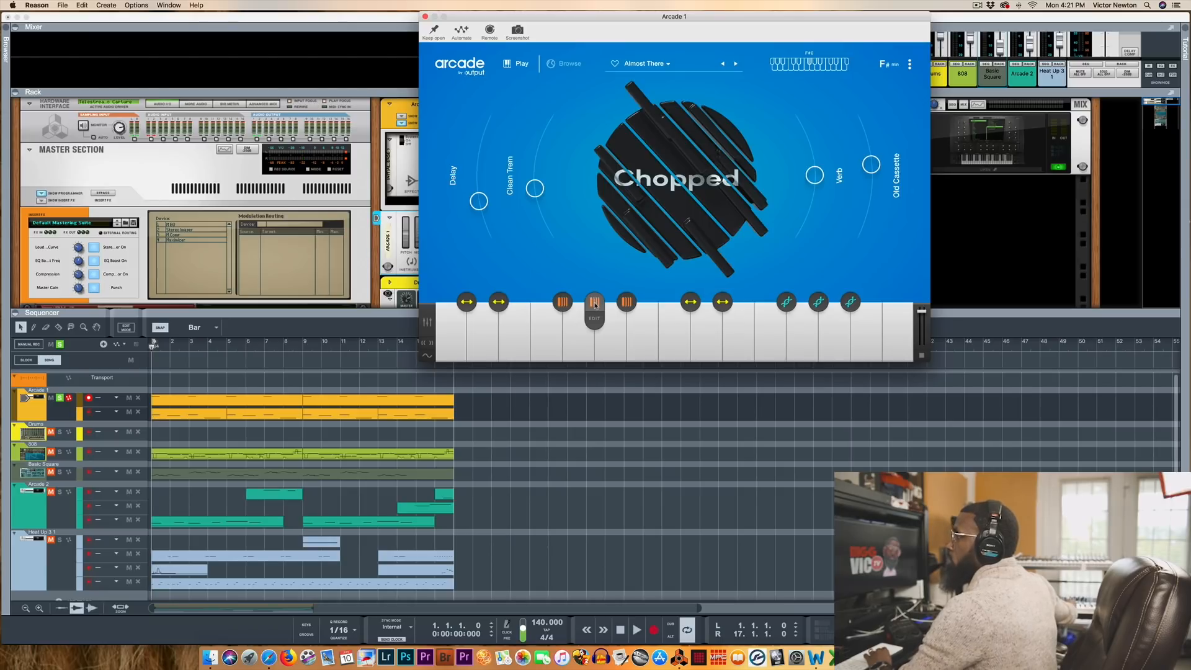
click(594, 302)
click(627, 304)
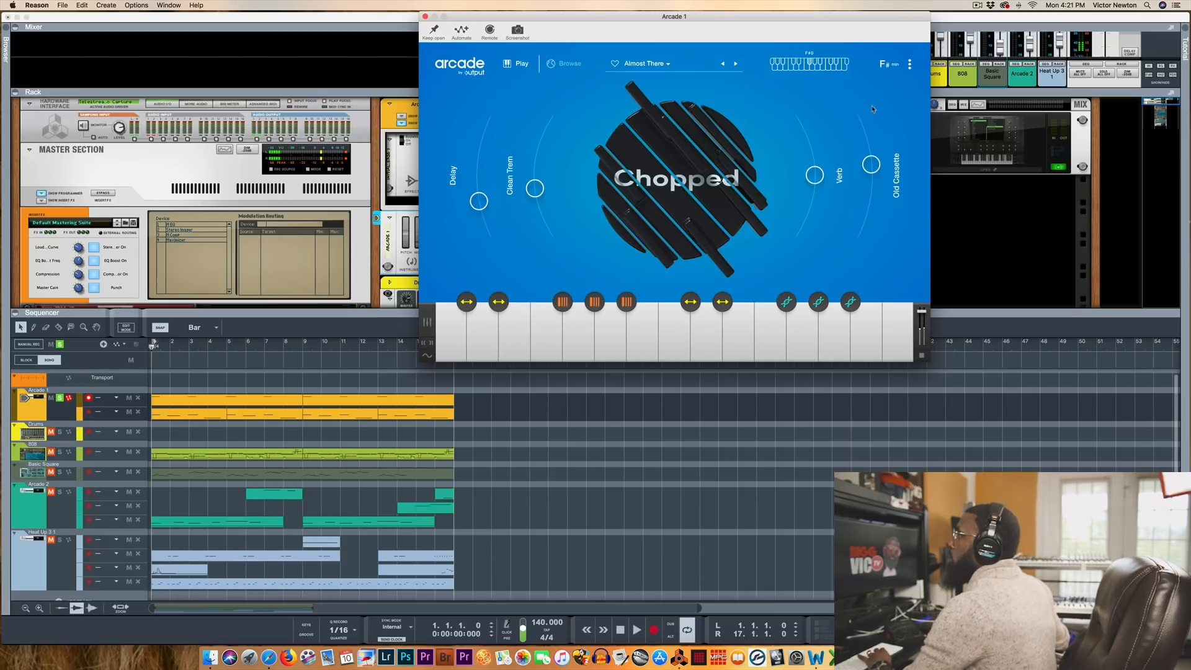
- Review the kit's playback settings and the Kit Voice Limit choices, keeping the current values, and close the settings
click(910, 65)
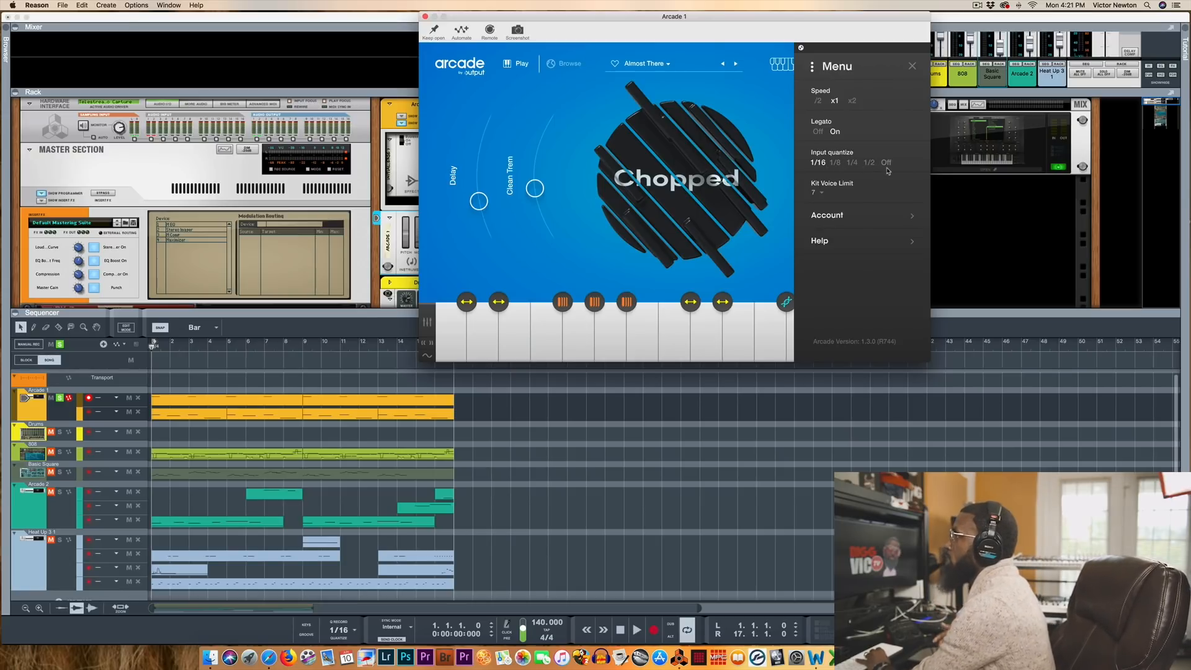
click(822, 194)
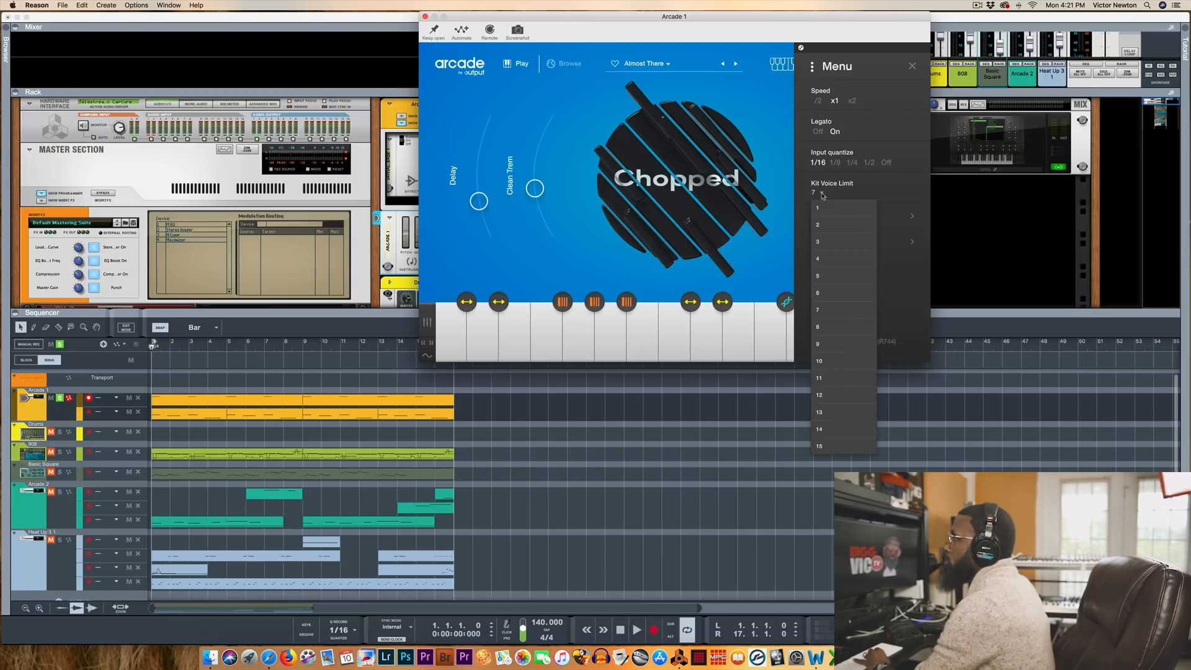
click(822, 194)
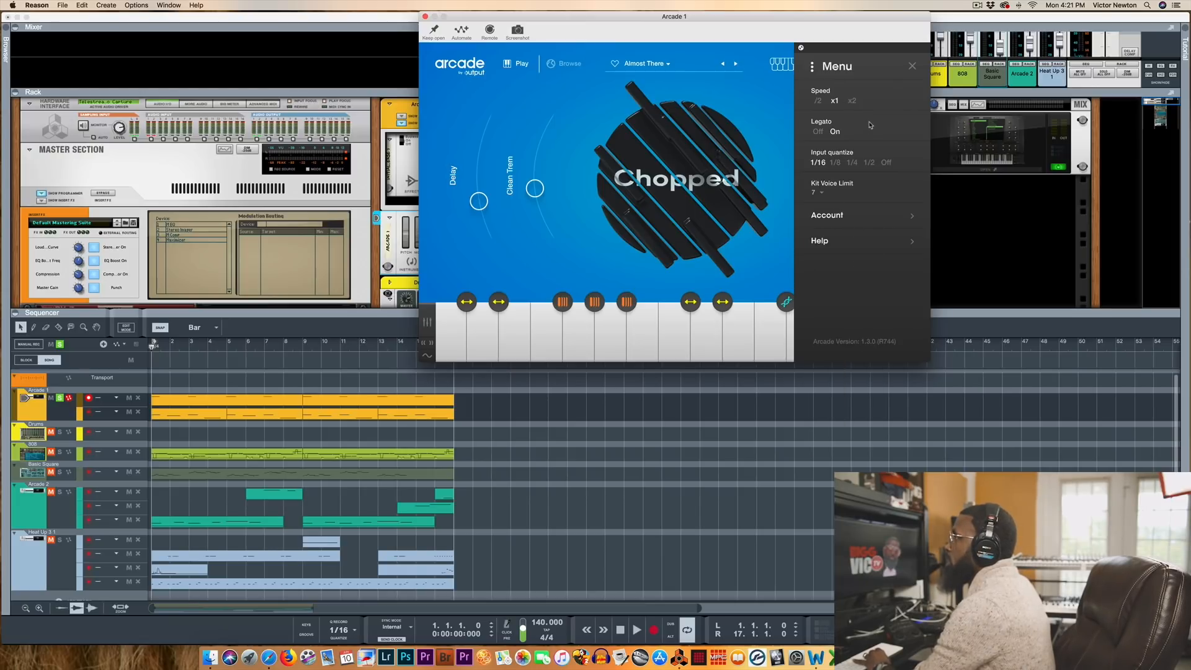
click(913, 66)
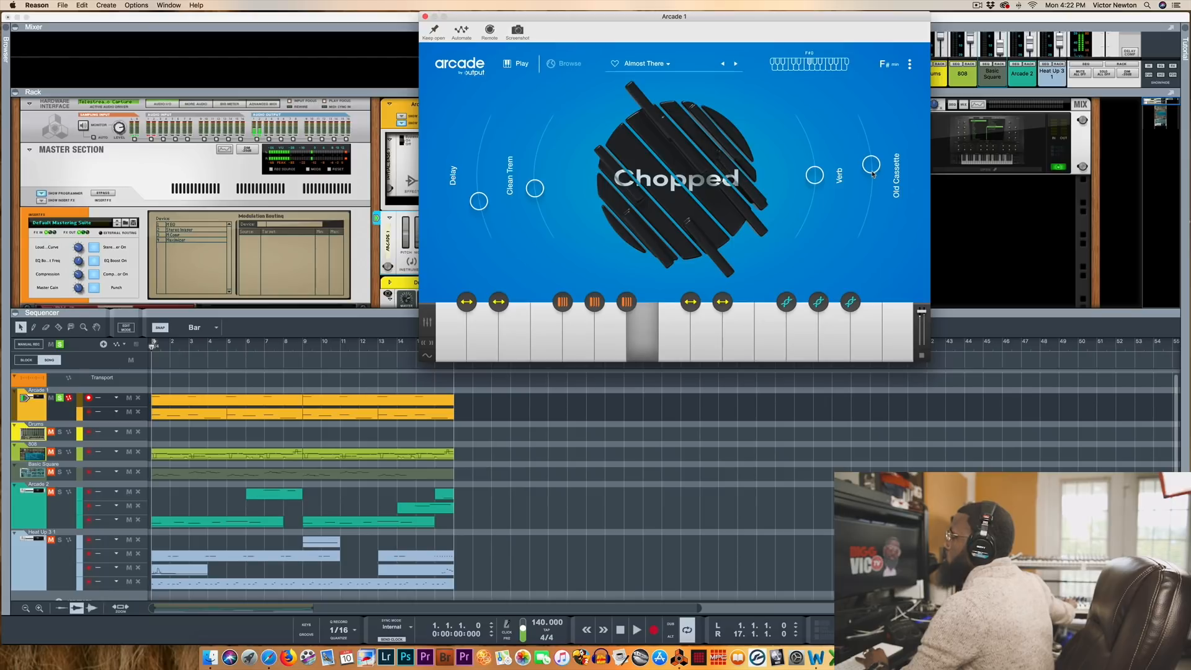
- Adjust the Old Cassette slider slightly and mark the Almost There kit as a favorite
drag(872, 166, 897, 177)
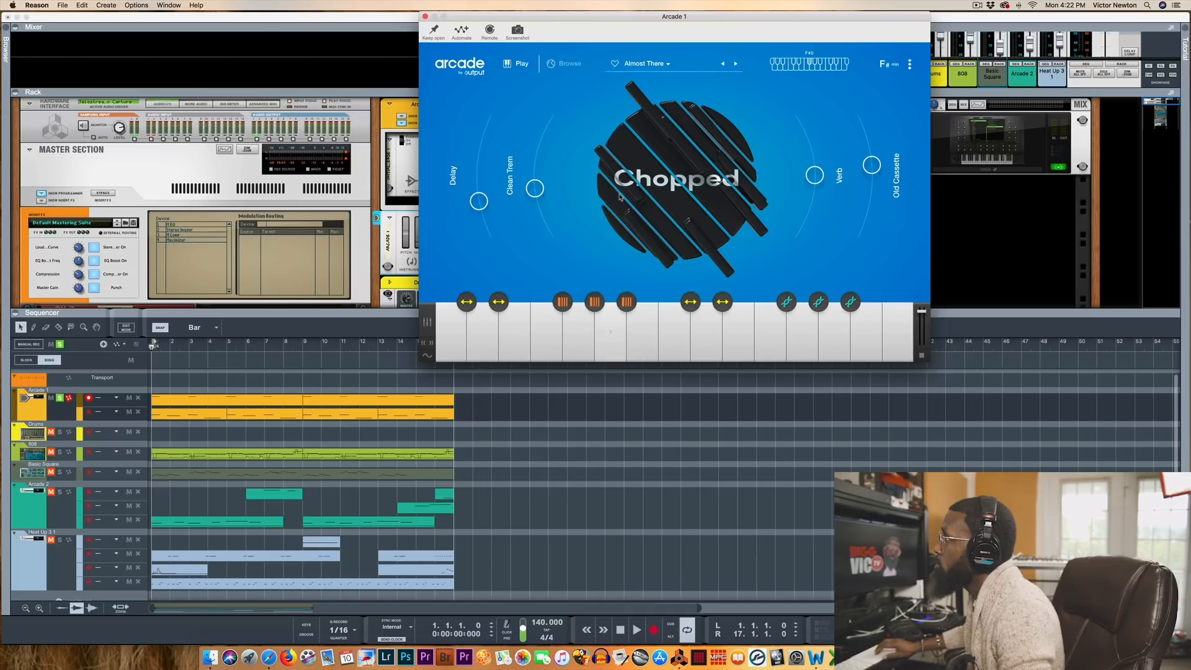
click(615, 65)
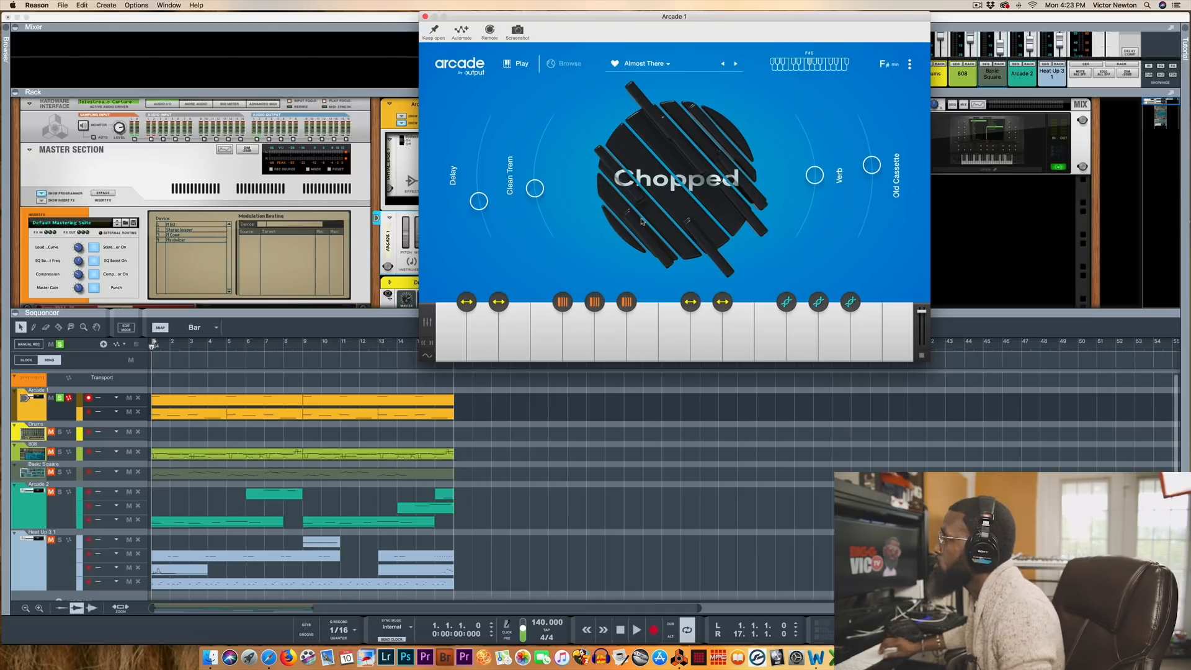
- Play the soloed Arcade 1 track from the start of the song, then stop and return to bar 1
click(618, 635)
click(638, 631)
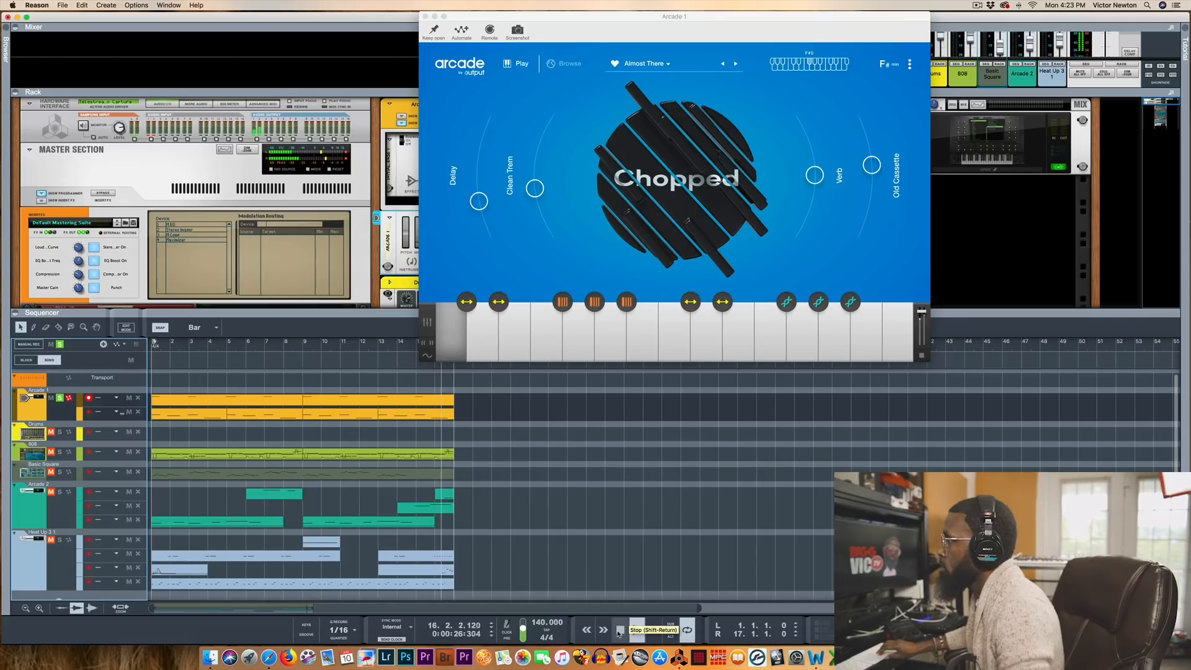
click(619, 632)
click(619, 631)
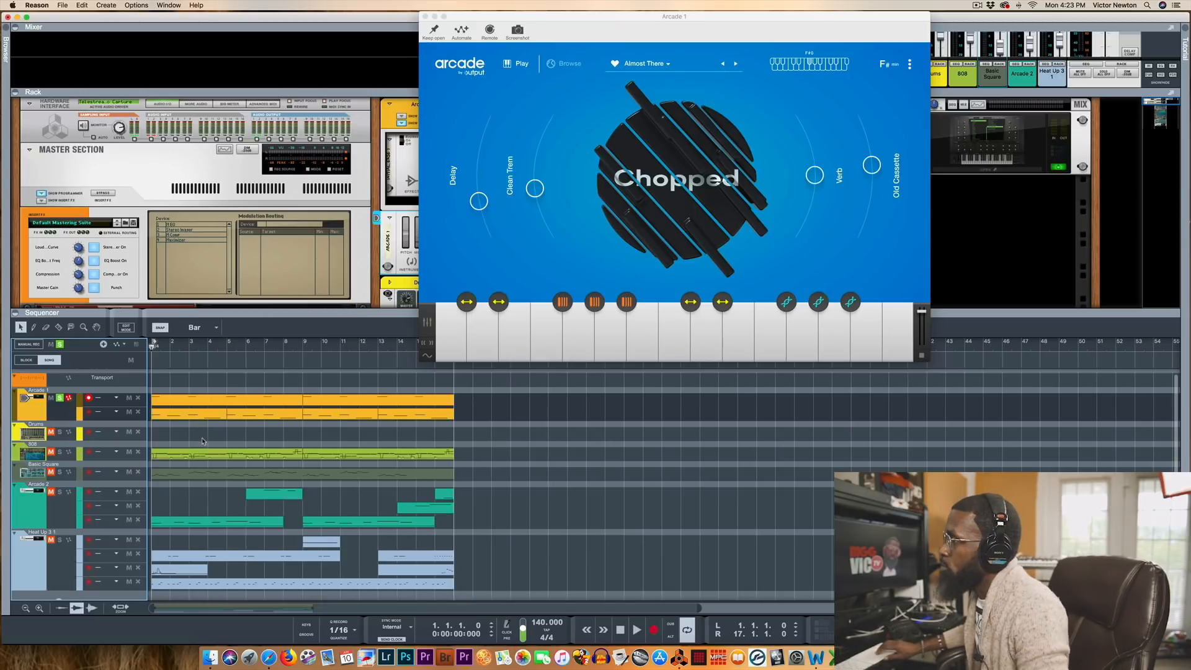
- Solo the Drums track and play it together with Arcade 1 from bar 1, with the Arcade 1 window closed
click(60, 433)
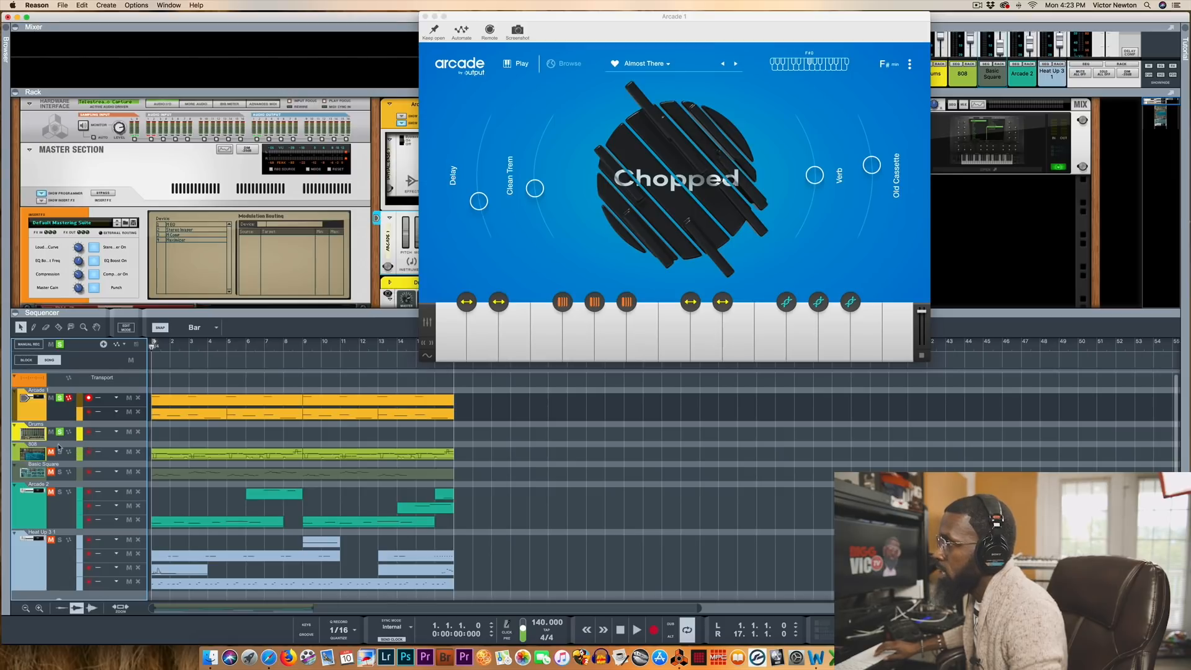
click(57, 438)
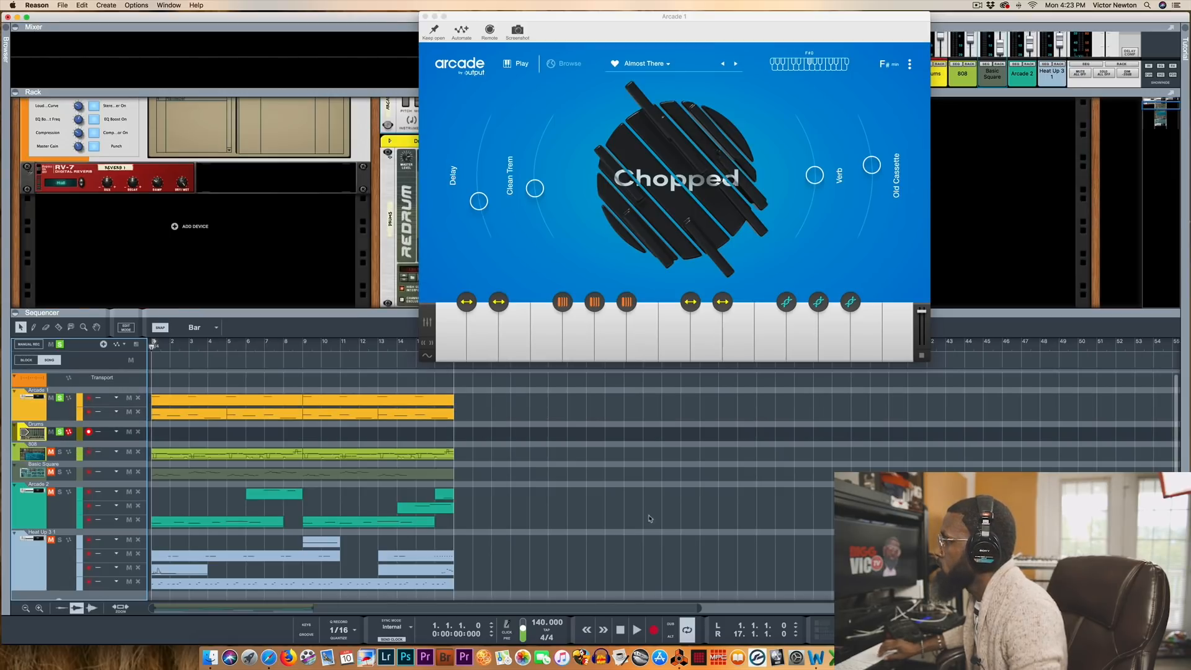
click(621, 629)
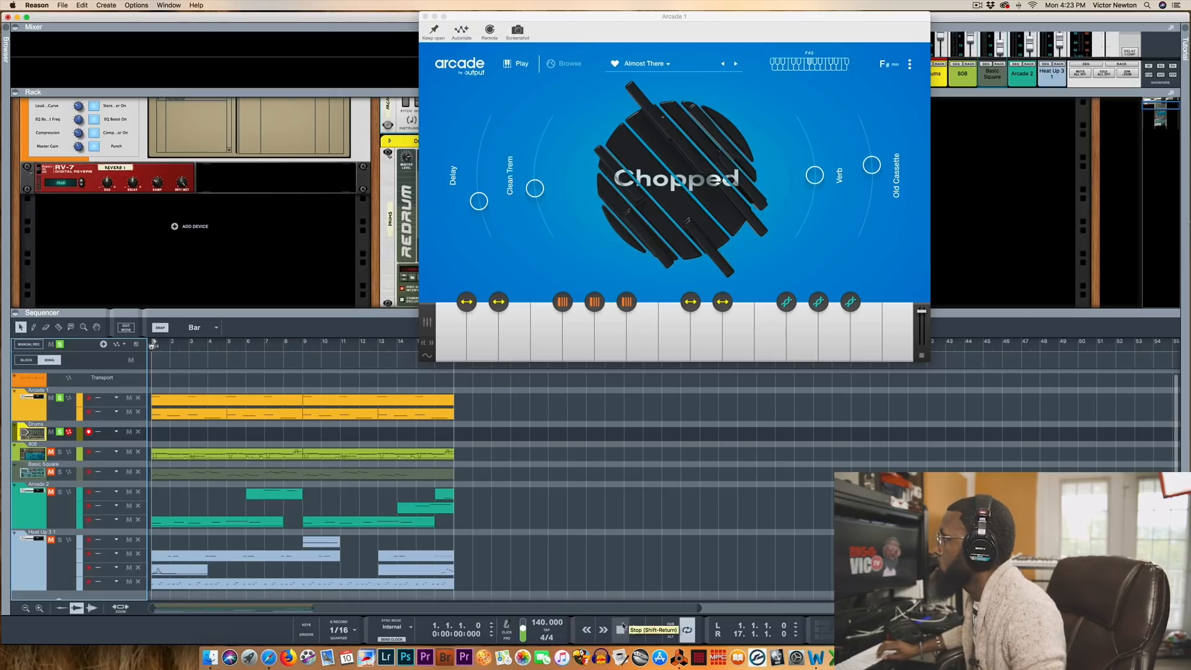
click(425, 17)
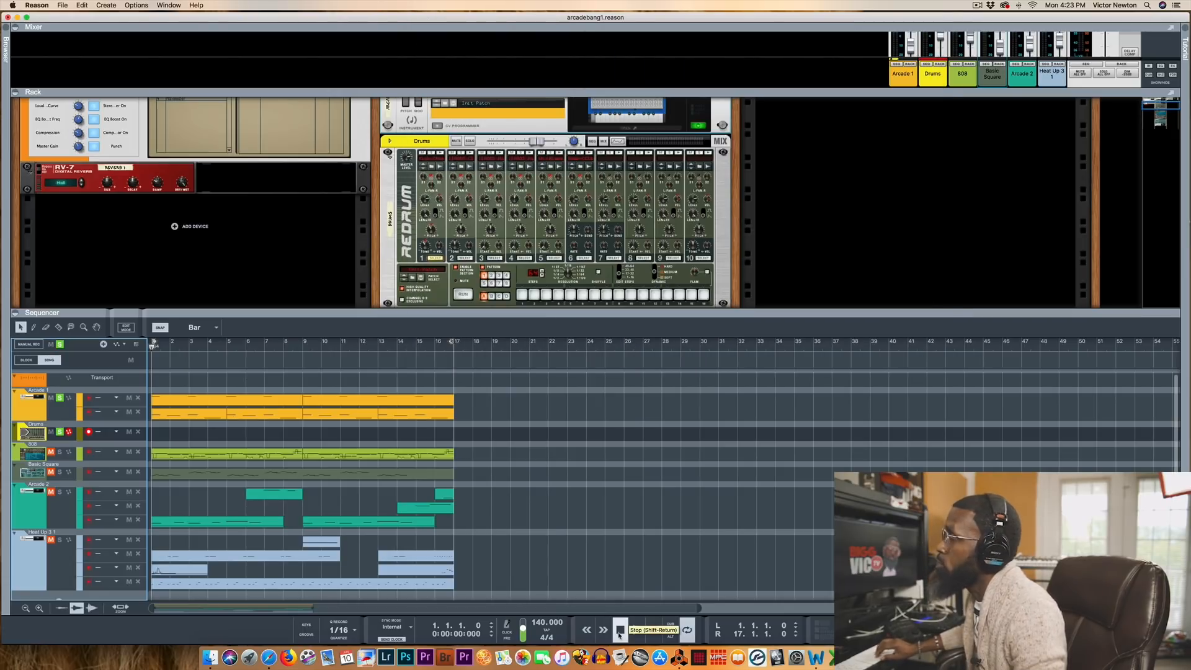
click(636, 630)
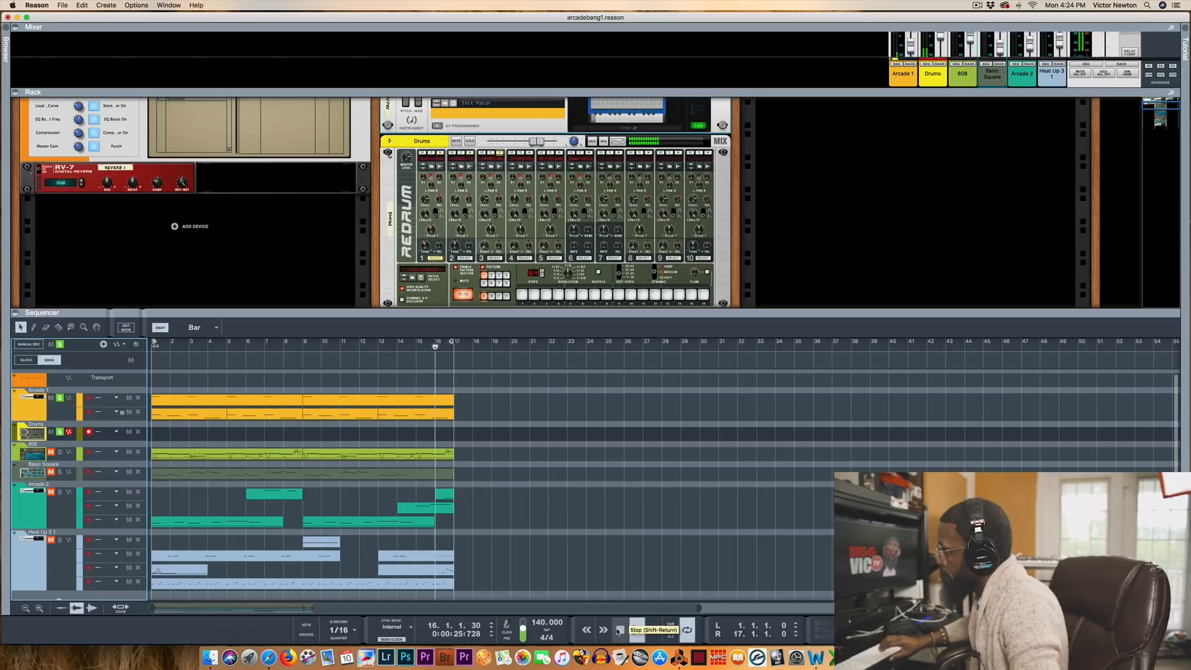
click(619, 630)
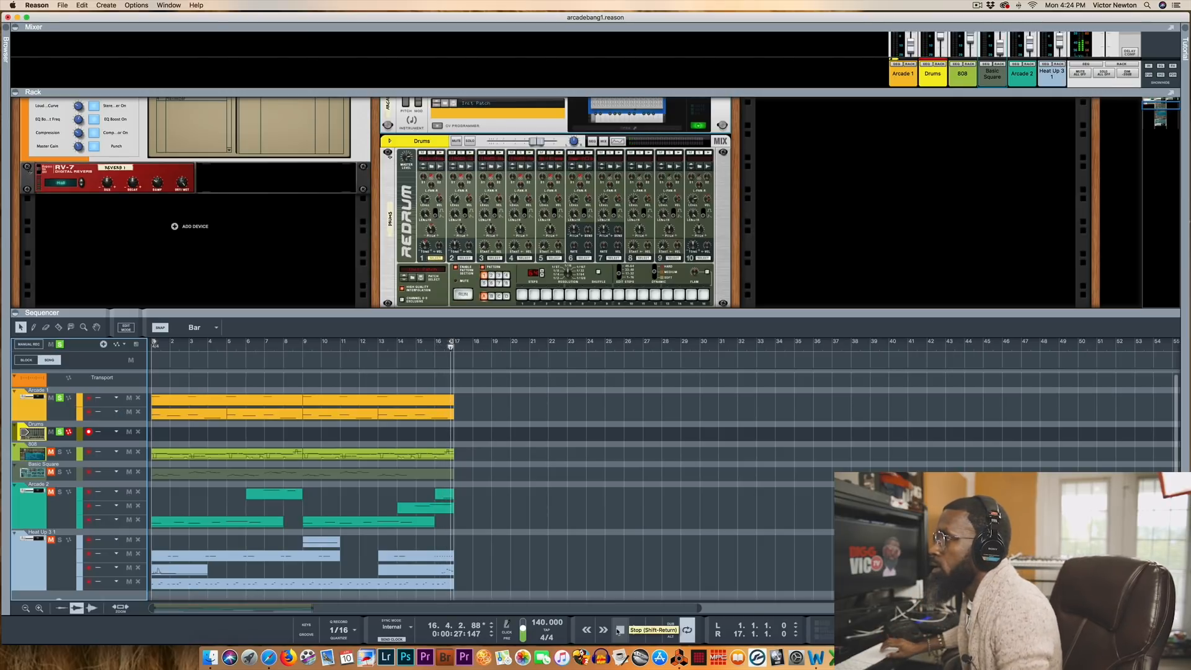
- Solo the Arcade 2 track alongside Arcade 1 and Drums, leaving the 808 track out of the solo
click(60, 452)
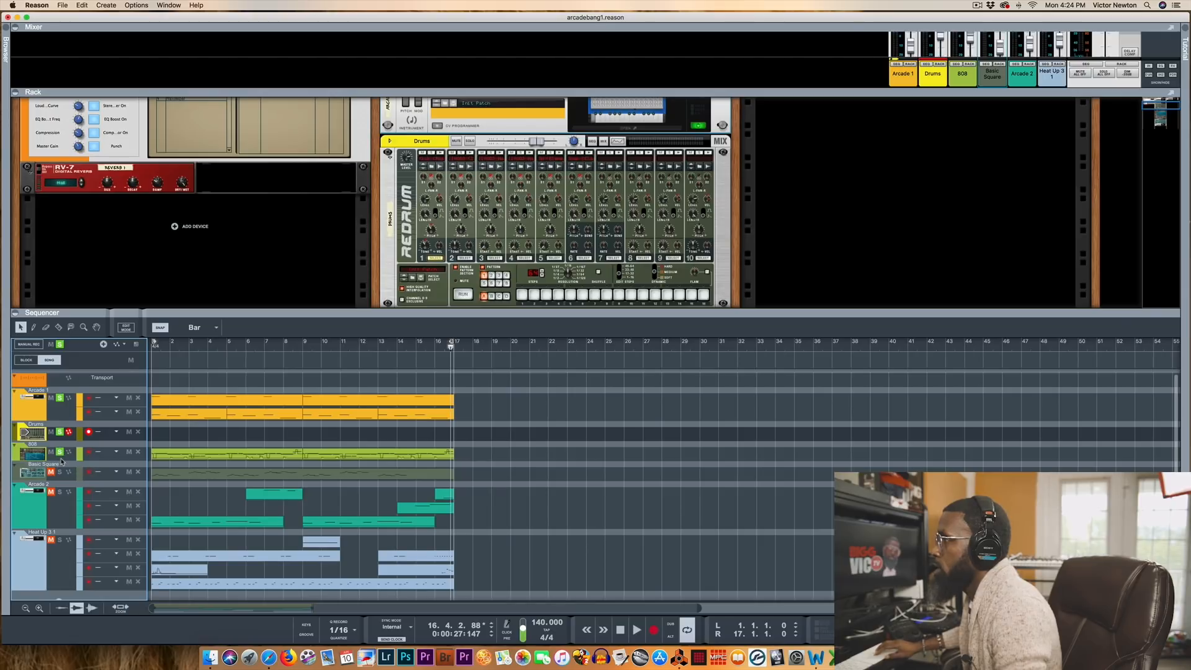
click(61, 462)
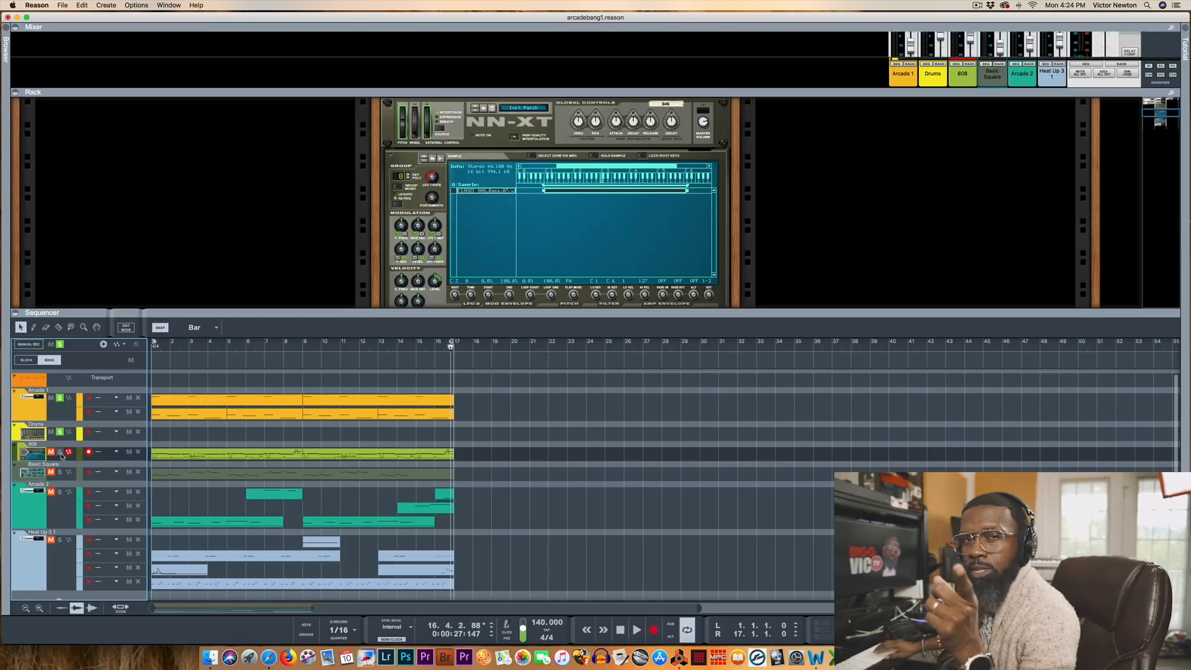
click(60, 512)
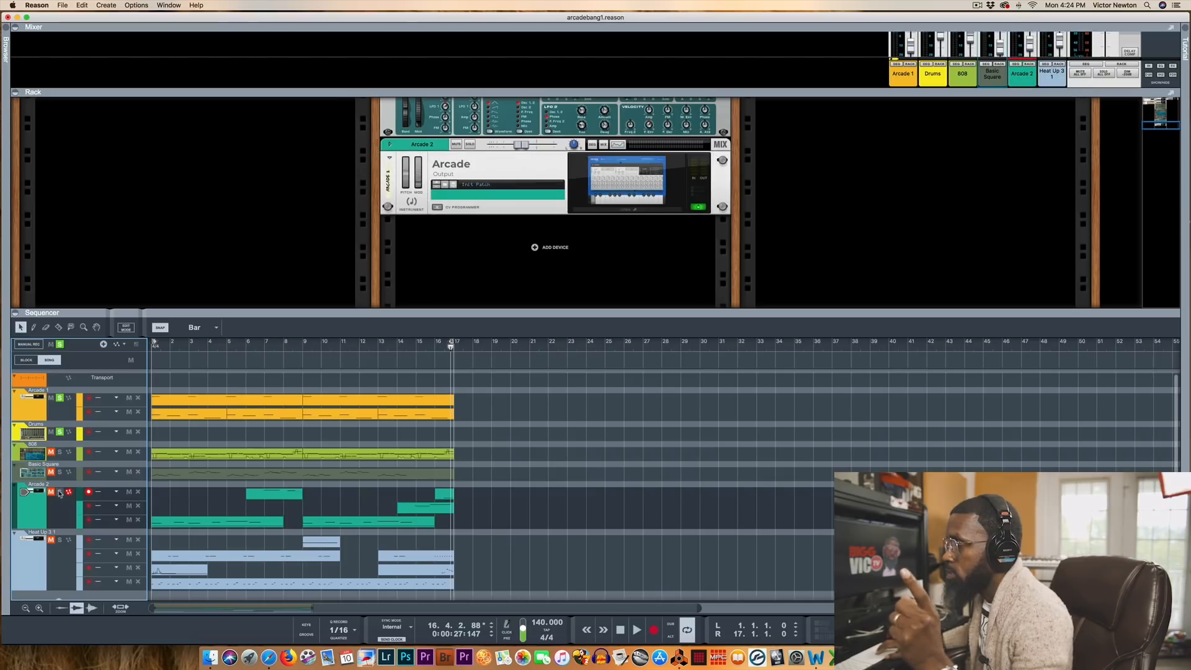
click(60, 492)
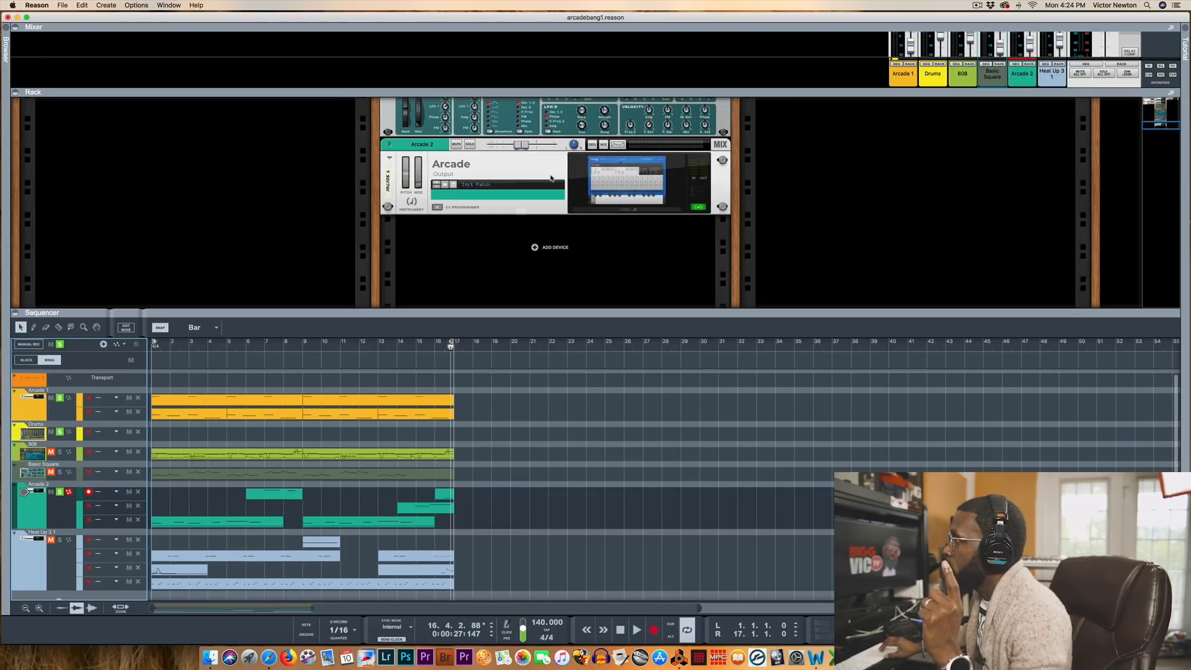
- Open the Arcade 2 instrument and audition the Retro Tongues kit's samples key by key up the keyboard, closing its window at the end
click(616, 211)
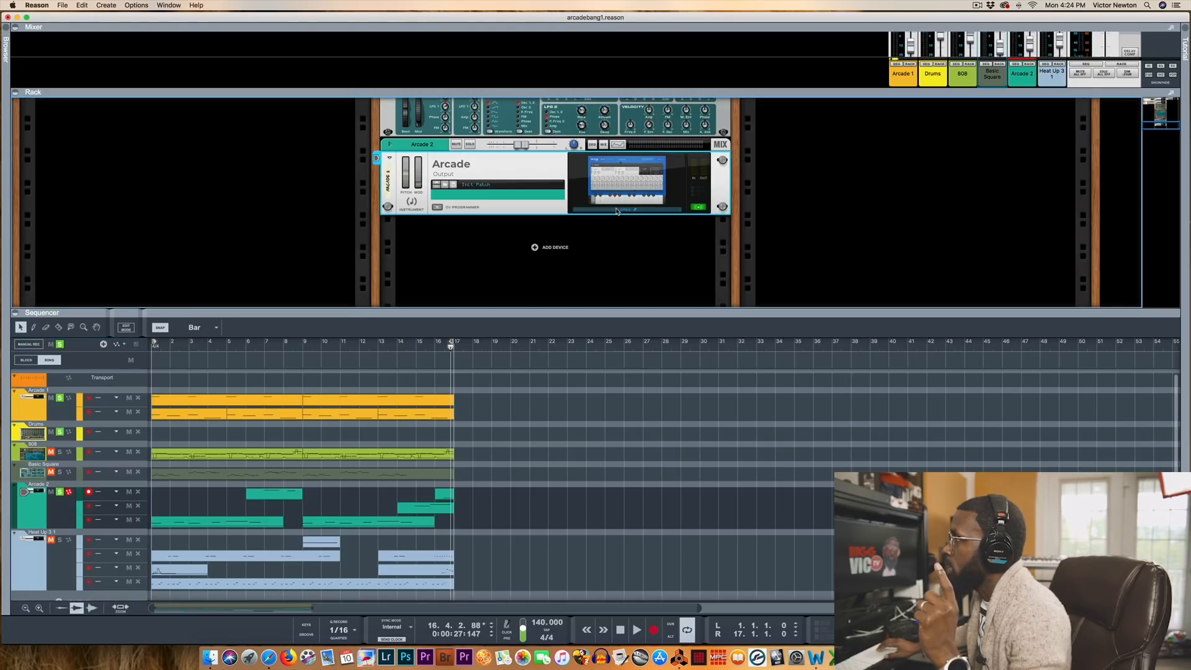
click(616, 211)
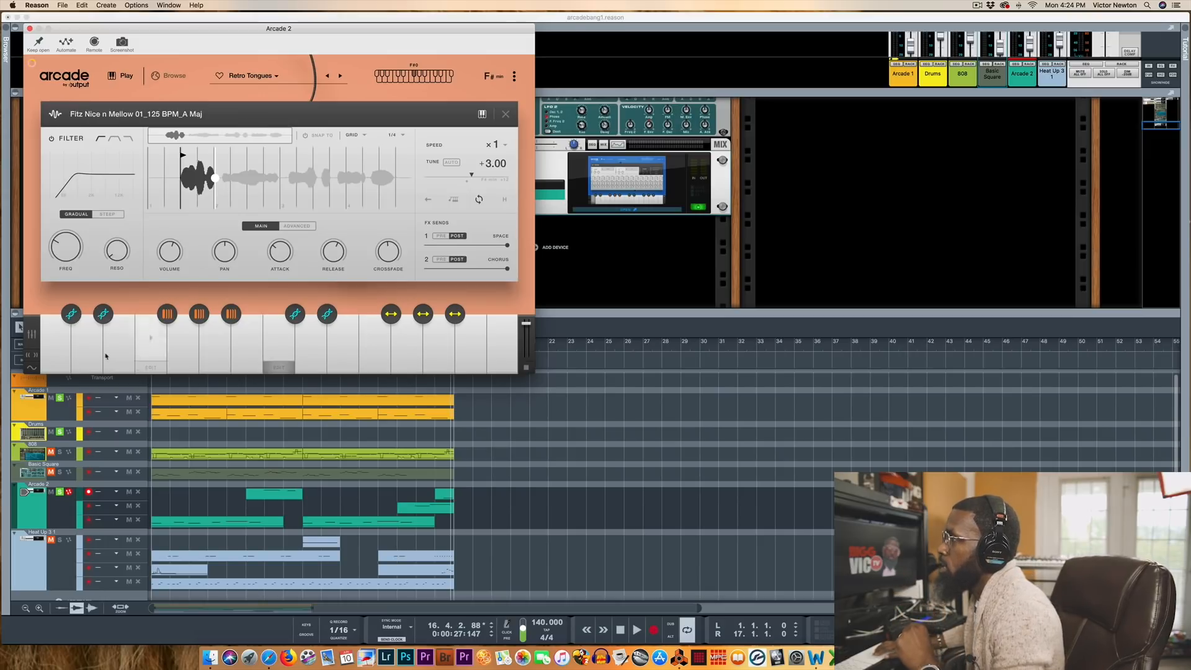
click(64, 339)
click(85, 338)
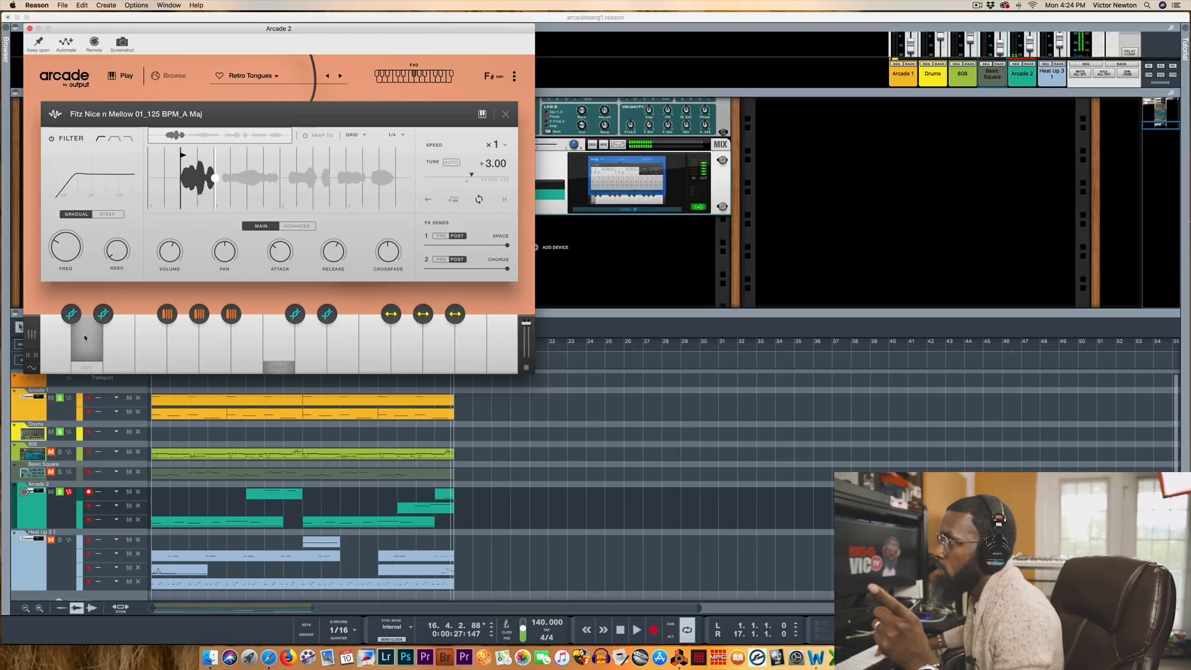
click(120, 343)
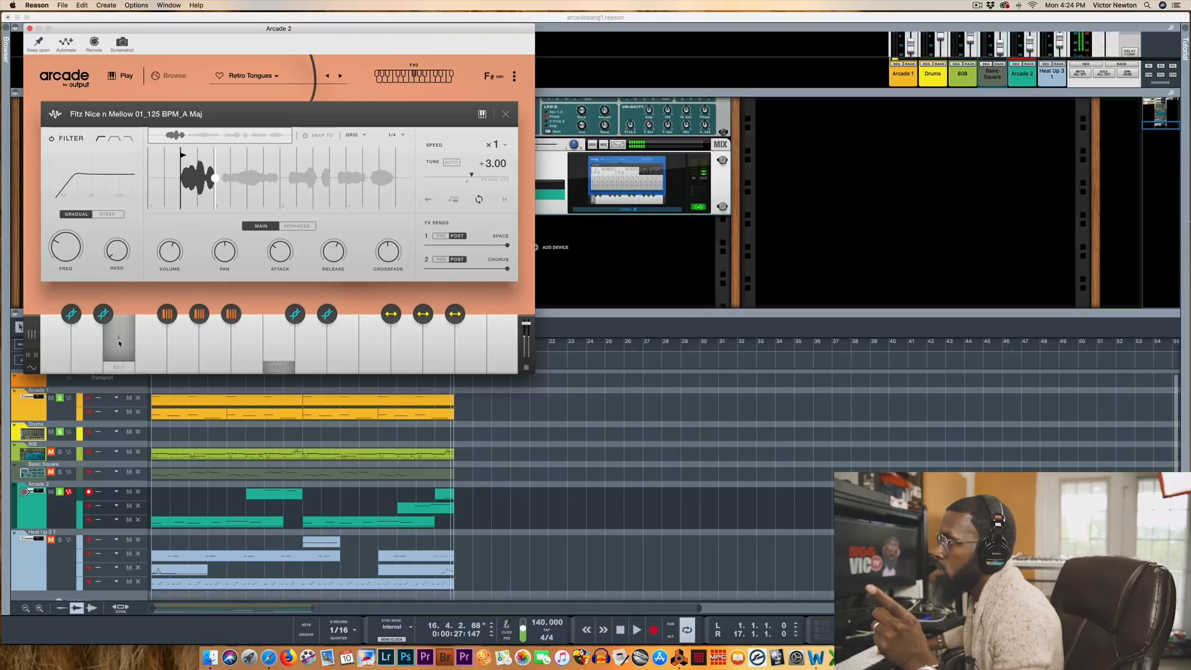
click(147, 339)
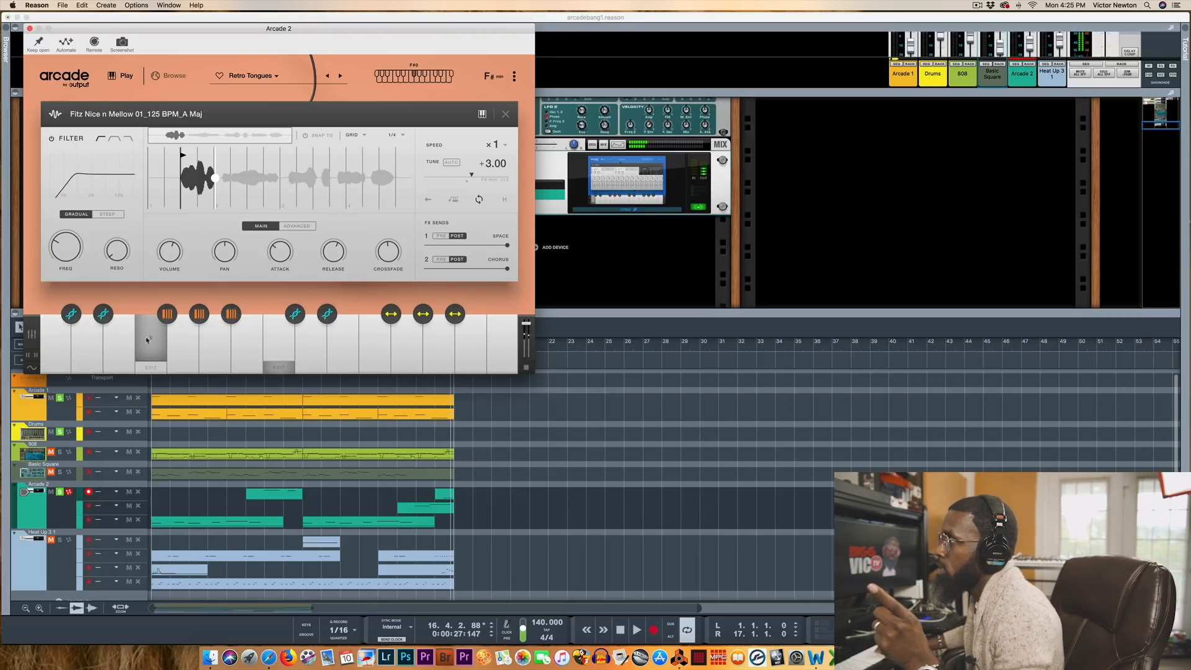
click(183, 338)
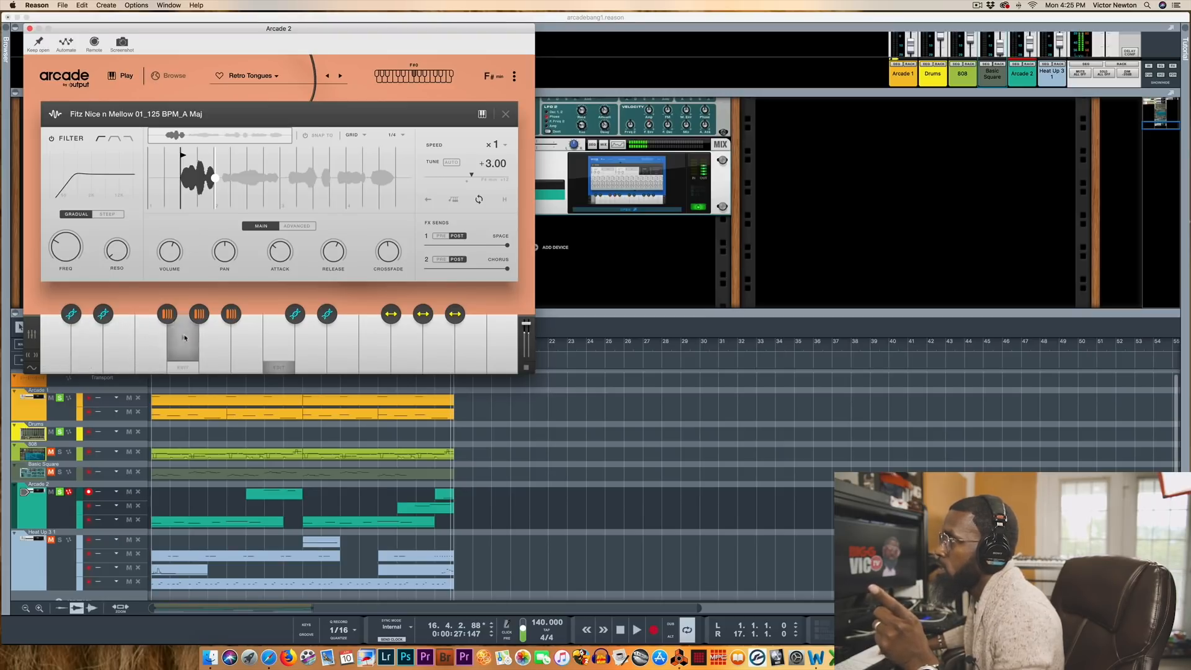
click(219, 339)
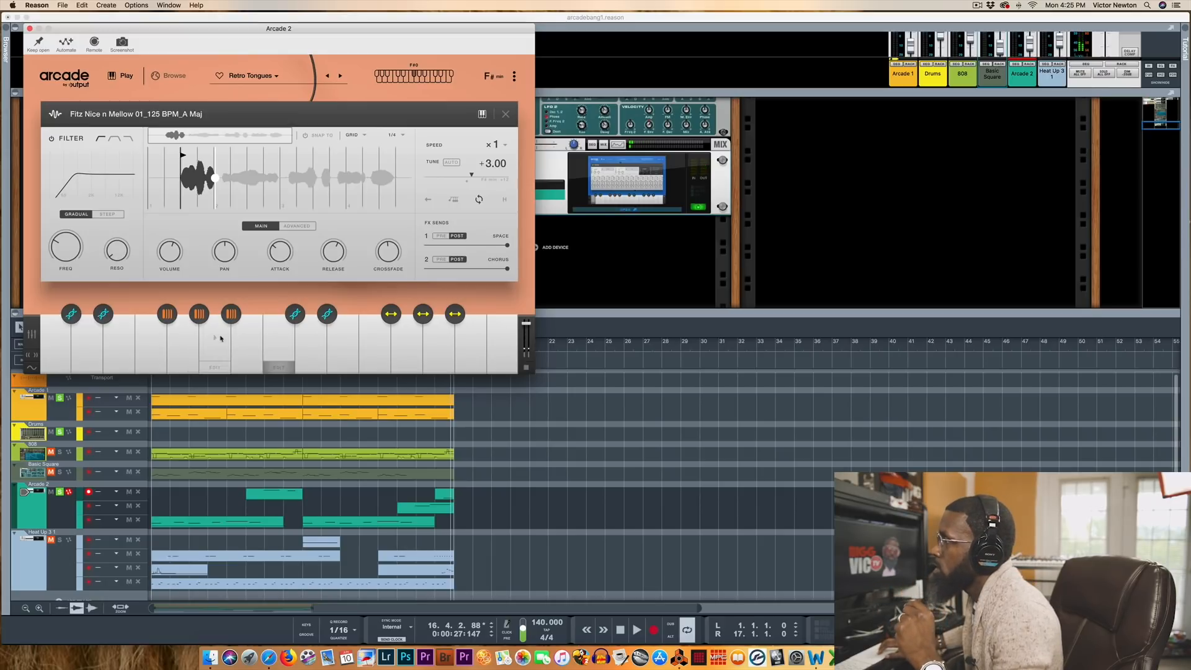
click(248, 337)
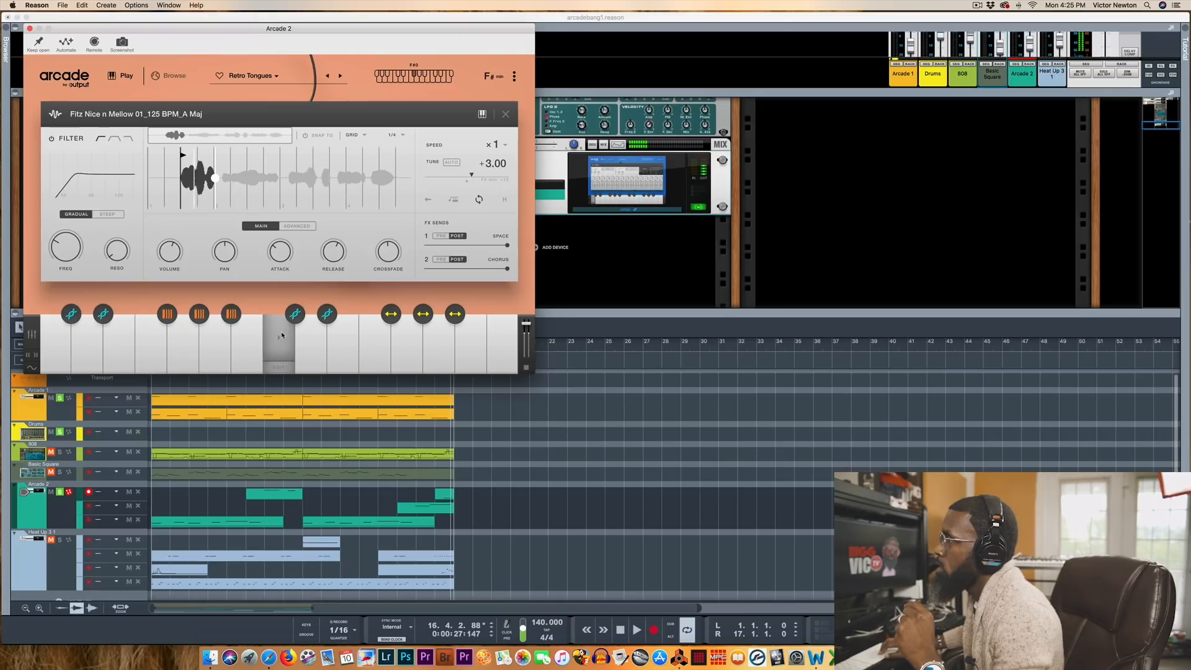
click(310, 337)
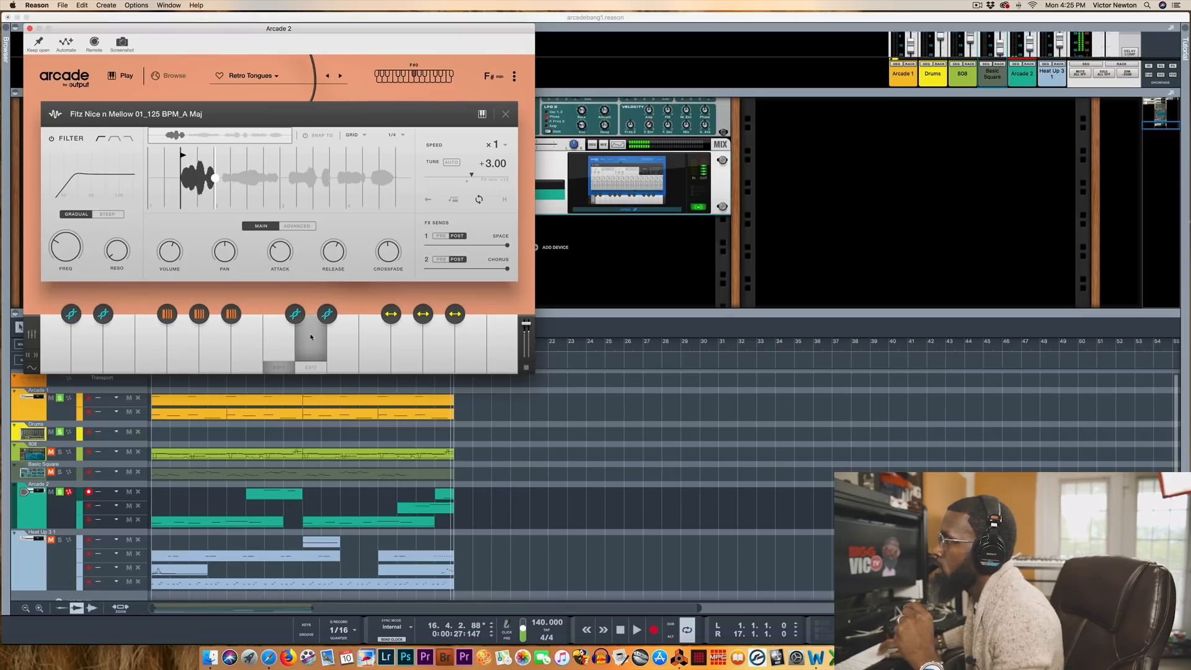
click(339, 337)
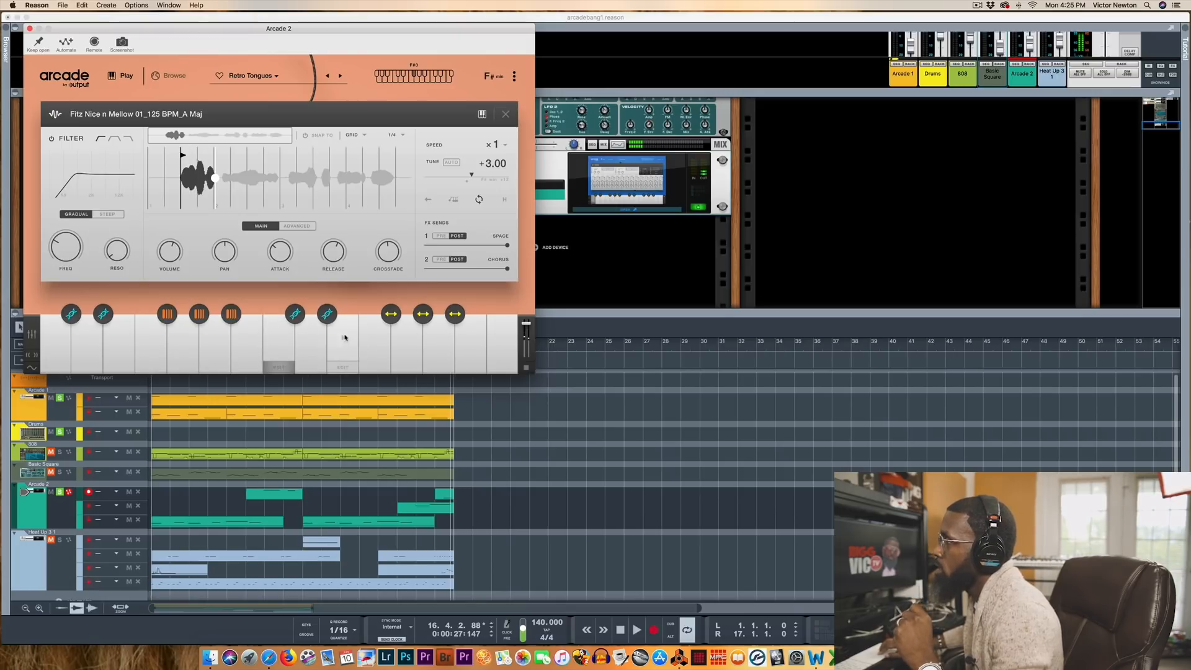
click(368, 337)
click(419, 338)
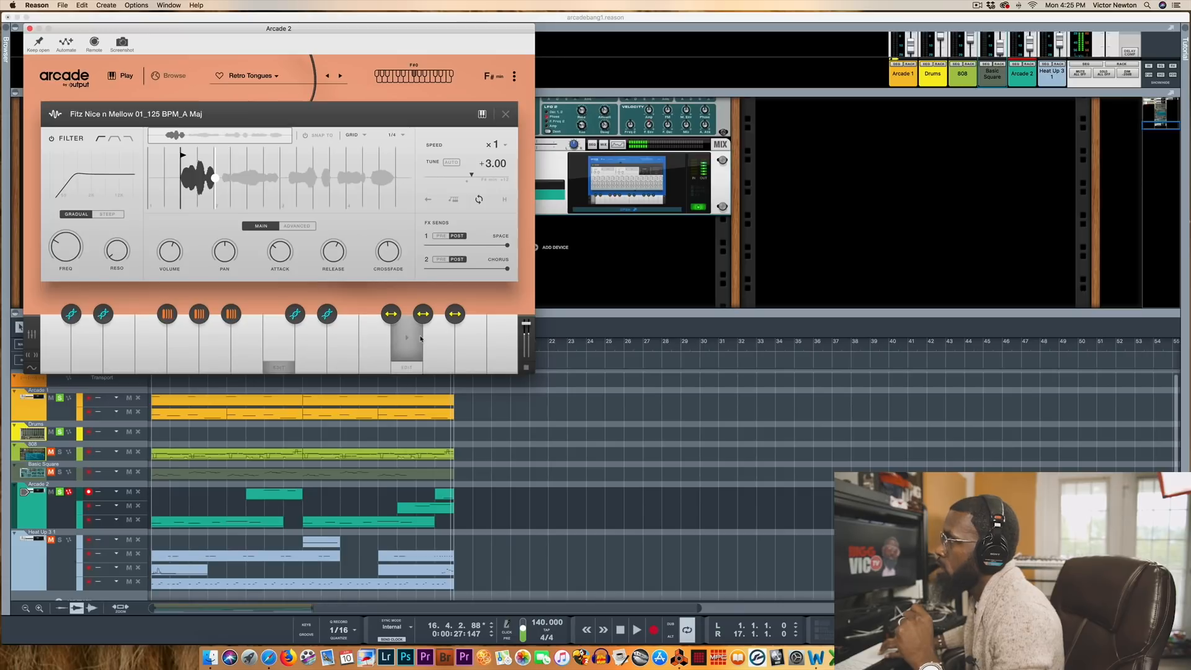
click(435, 338)
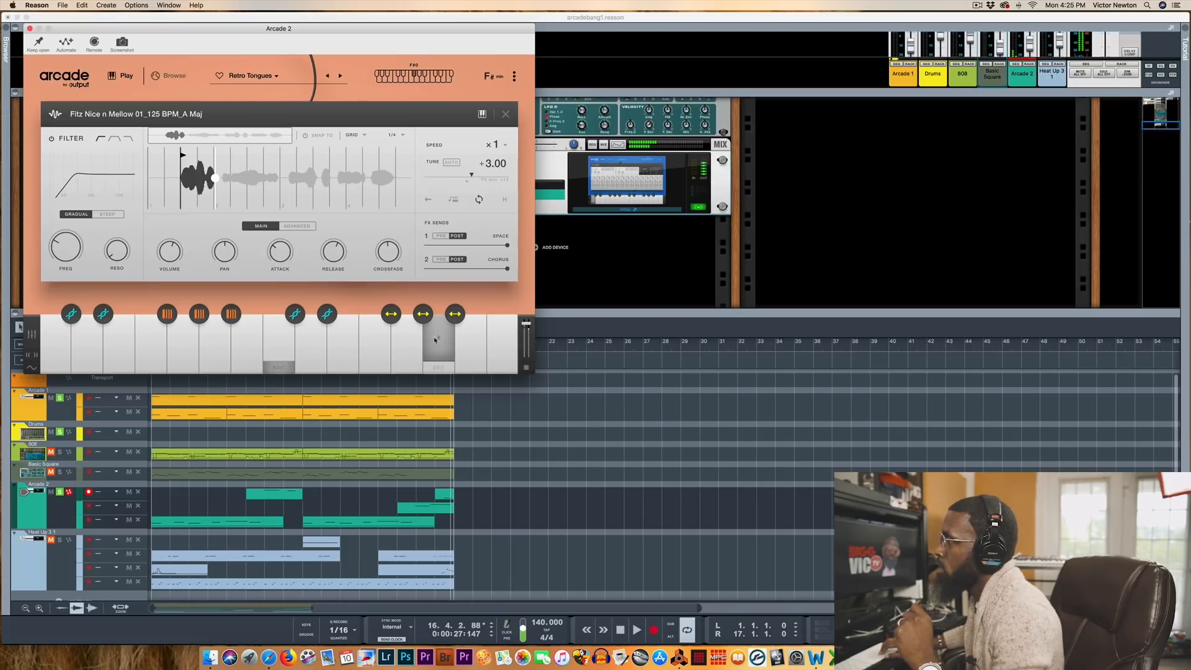
click(461, 338)
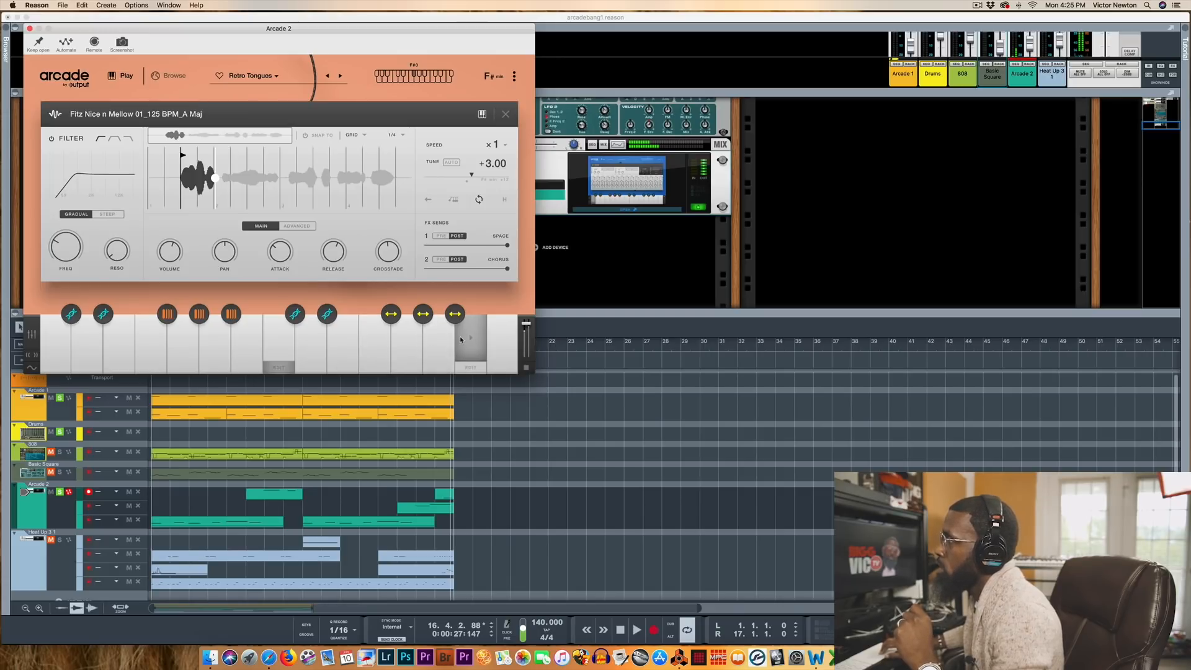
click(490, 336)
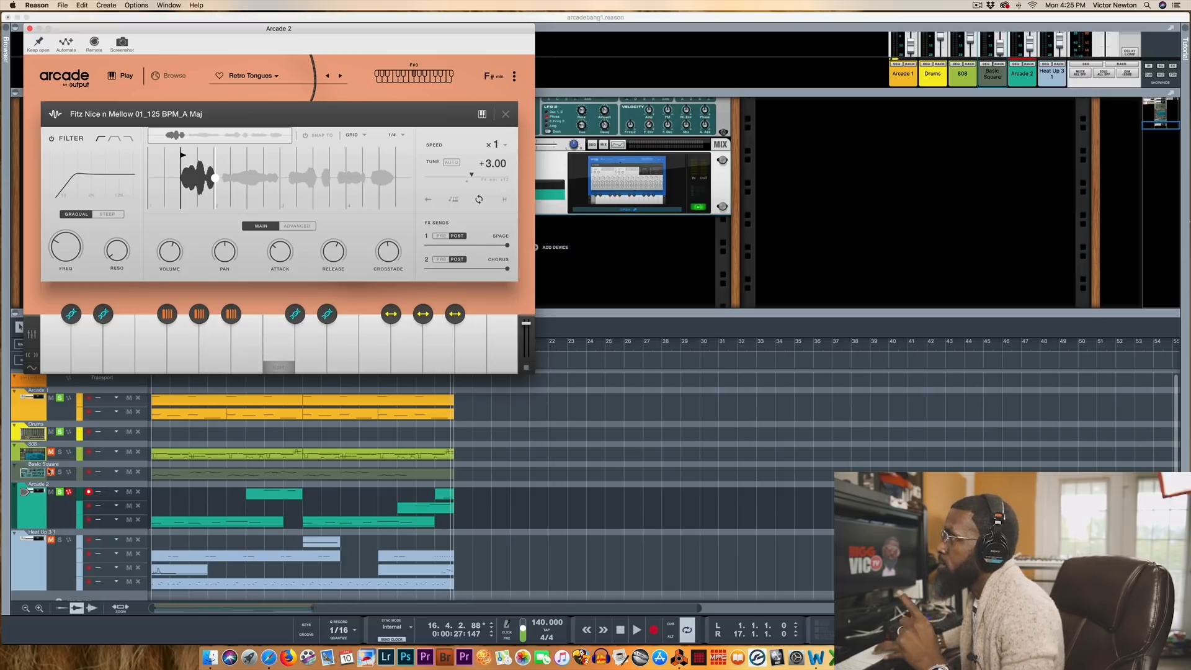
click(30, 29)
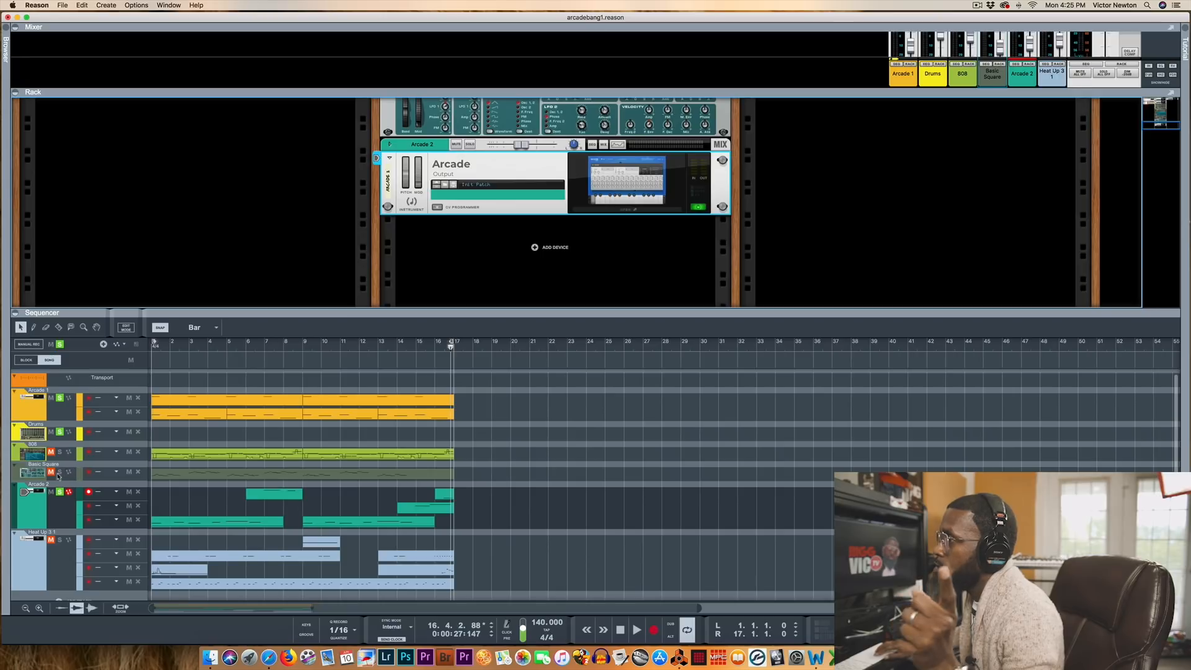
- Solo the Heat Up 3 1 track while leaving the 808 out of the solo, and briefly view the Heat Up 3 preset browser
click(59, 453)
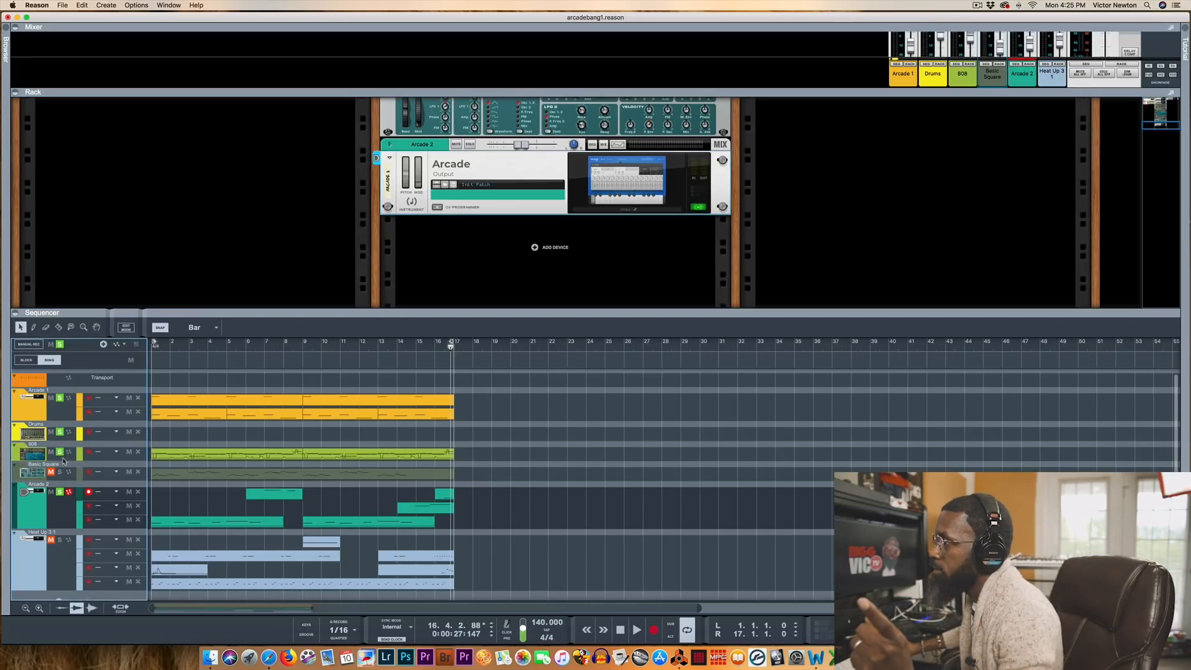
click(62, 460)
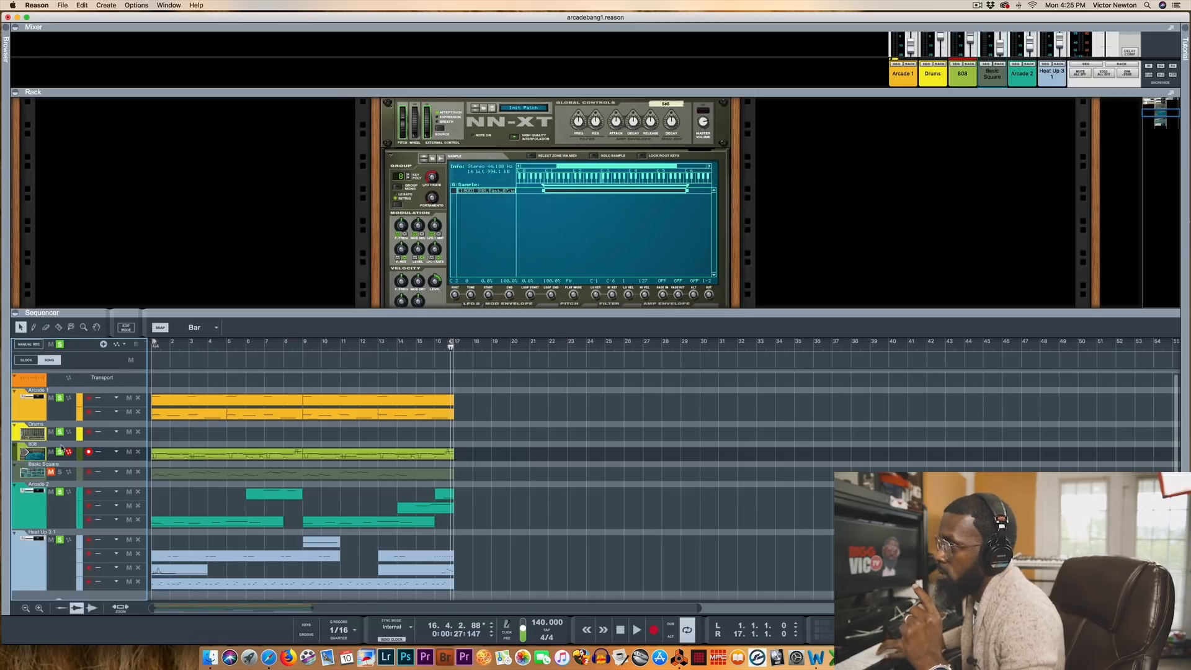
click(59, 567)
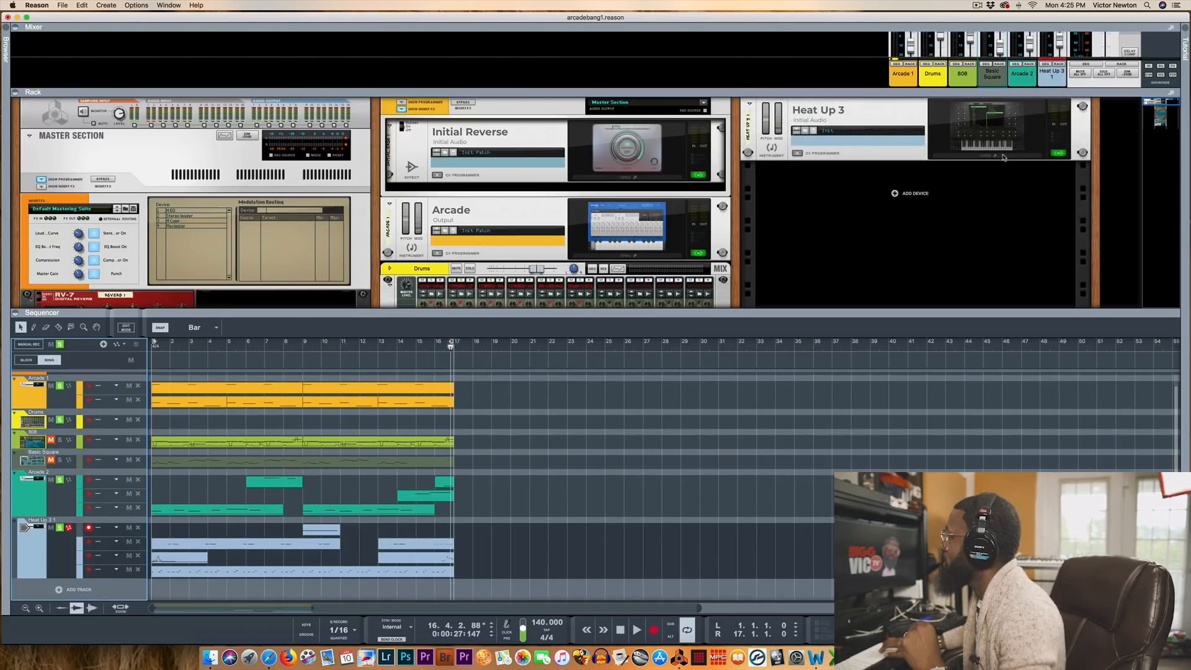
click(986, 156)
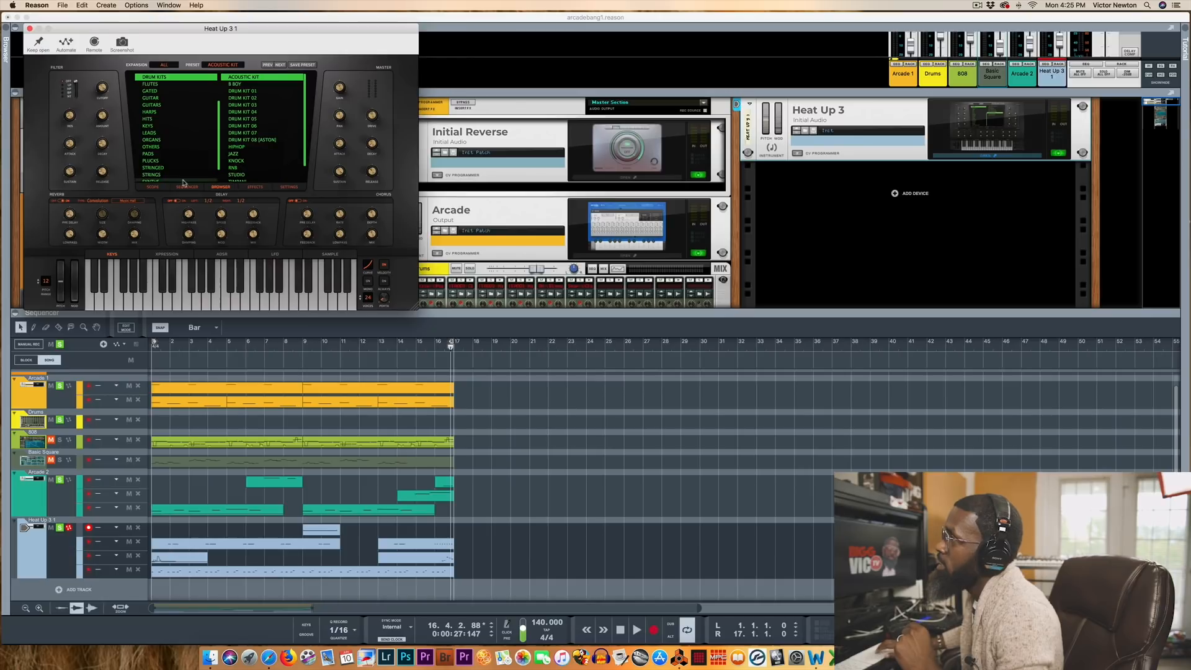
click(30, 29)
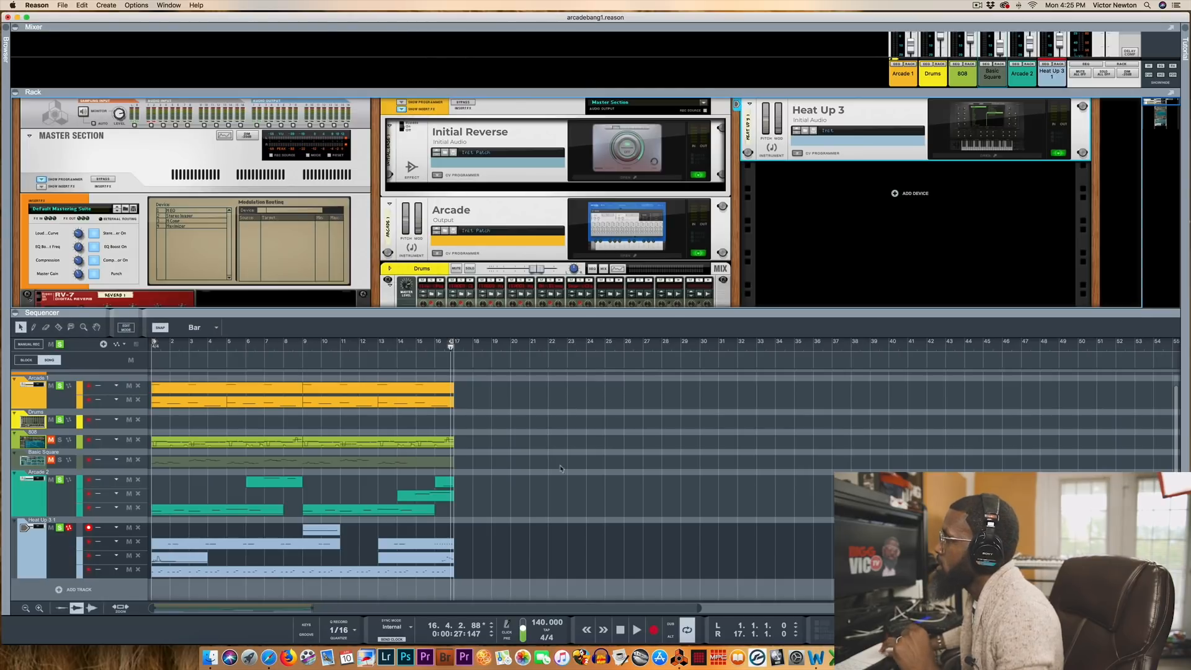
- Play Arcade 1, Drums and Heat Up 3 1 from bar 1, with Arcade 2 taken out of the solo, and return to the start
click(620, 630)
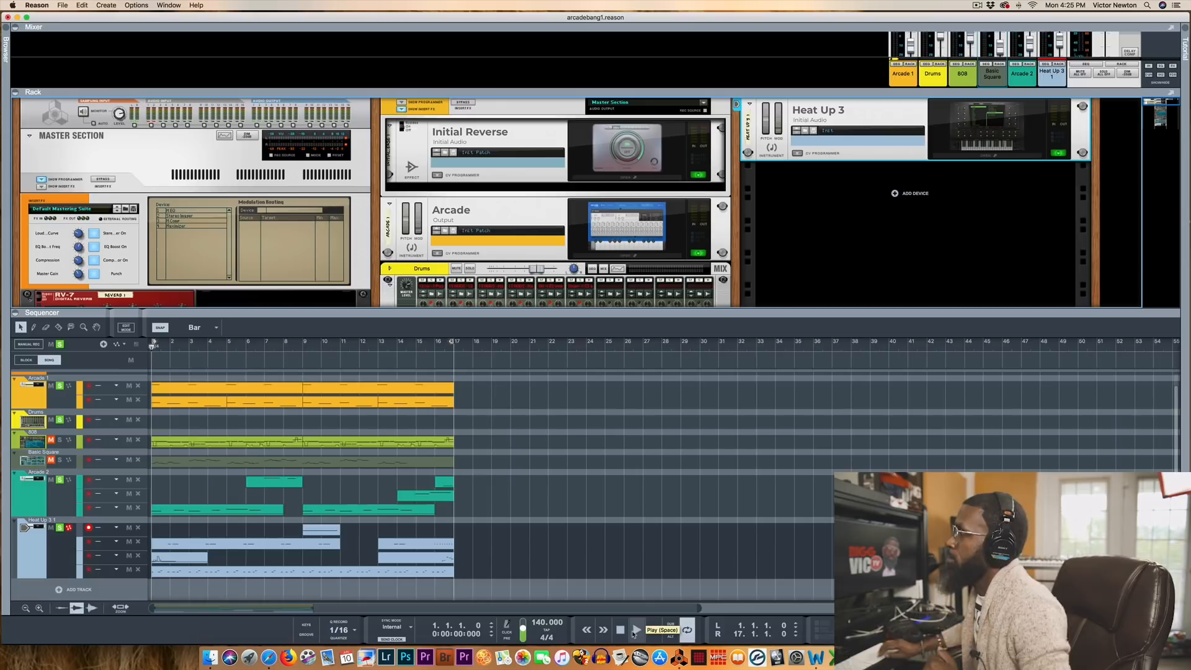
click(634, 632)
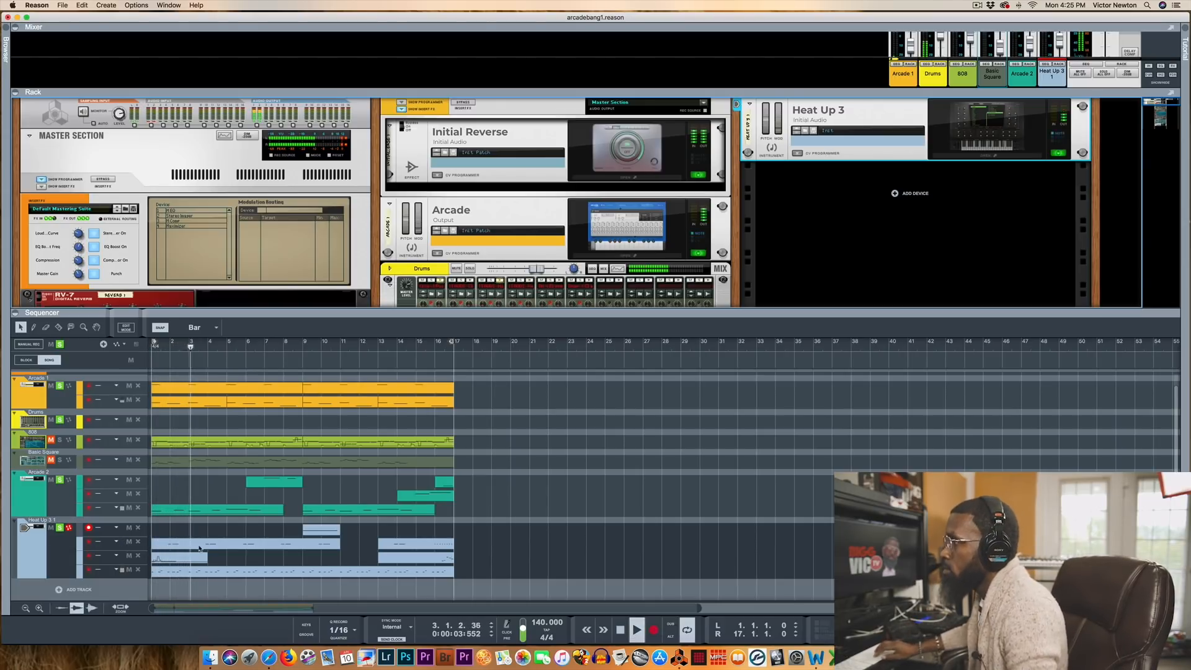
click(574, 586)
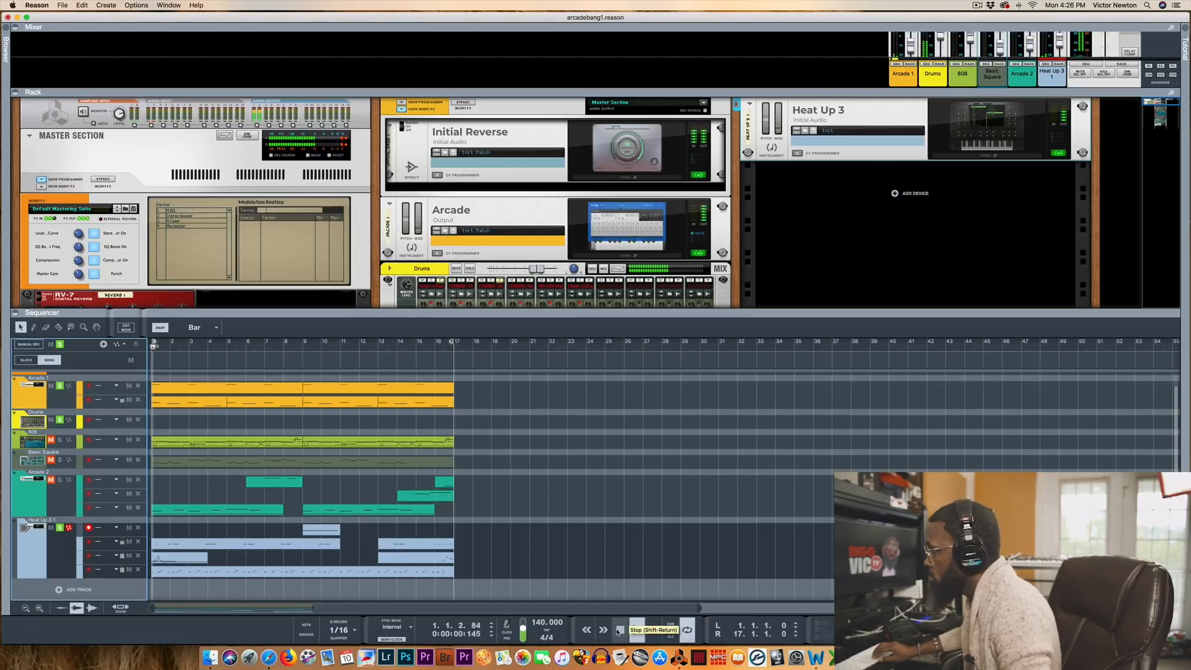
click(618, 631)
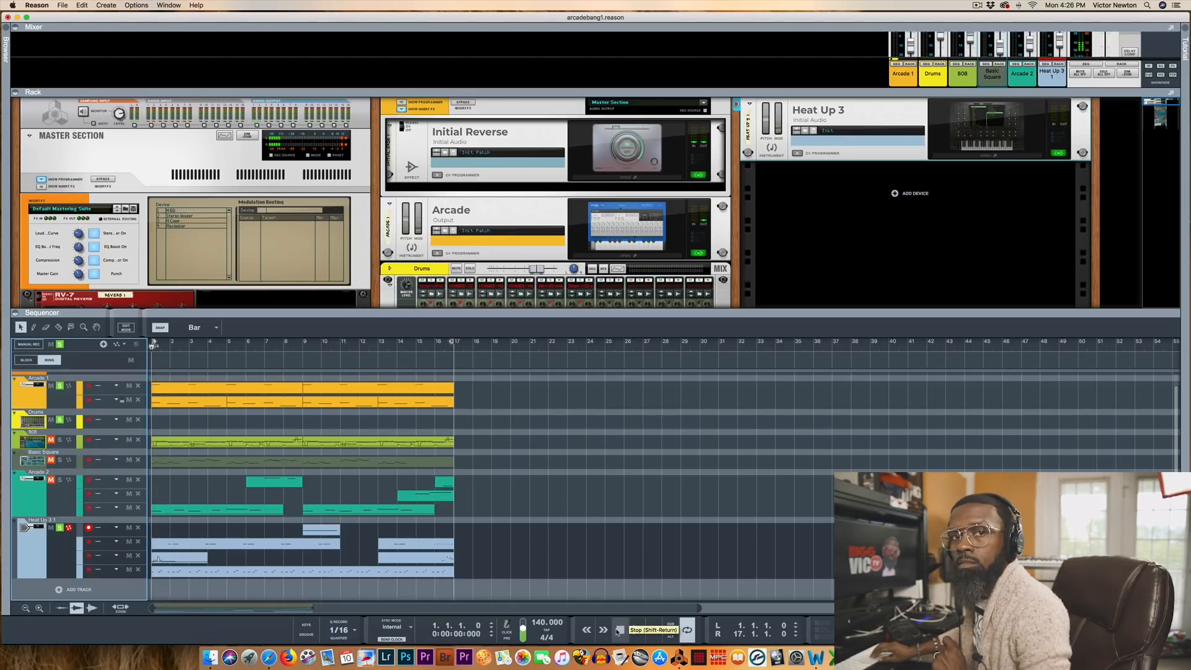
- Solo and select the Arcade 2 track again, and briefly view its Retro Tongues kit in the Arcade window
click(62, 499)
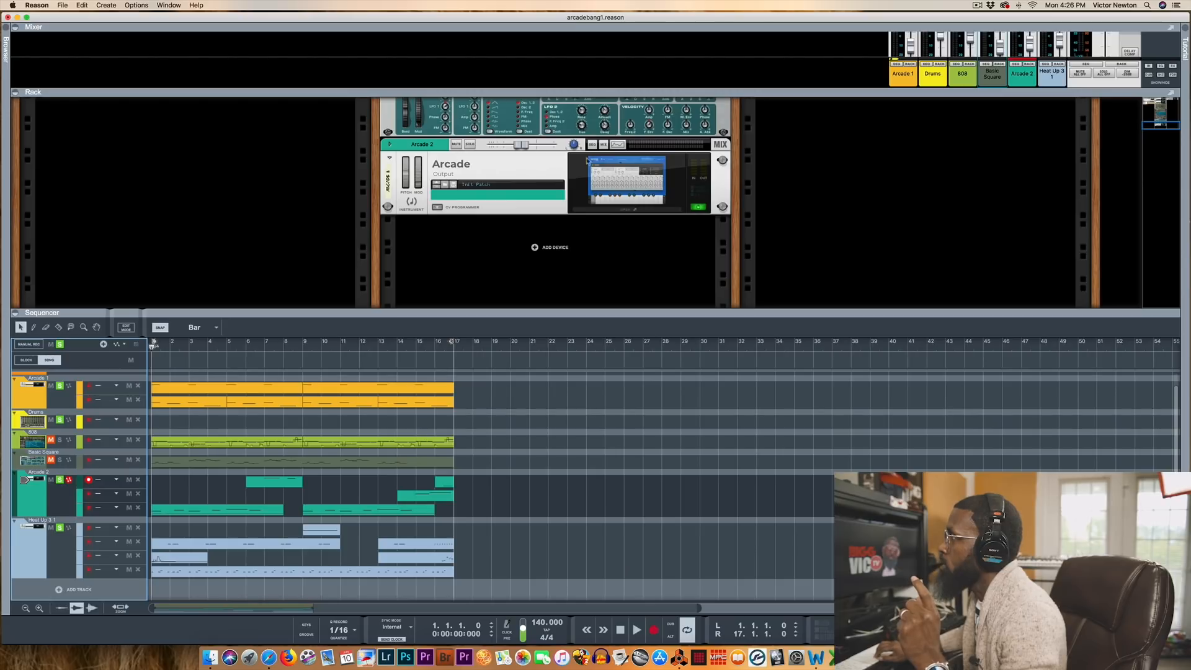
click(628, 214)
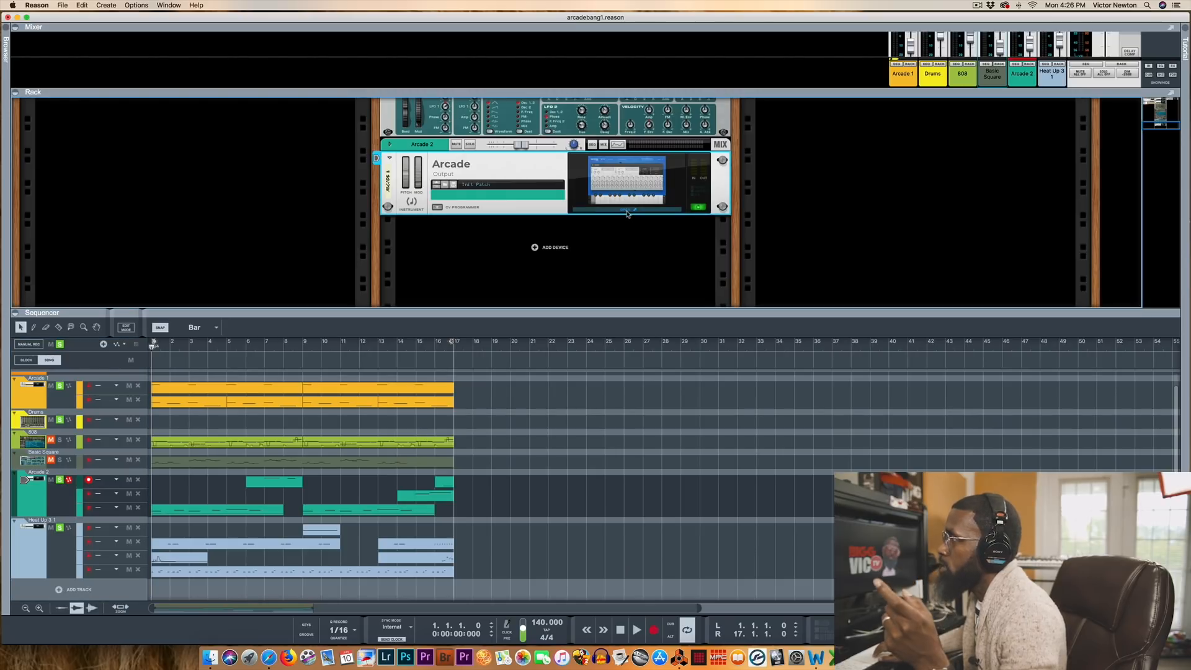
click(628, 213)
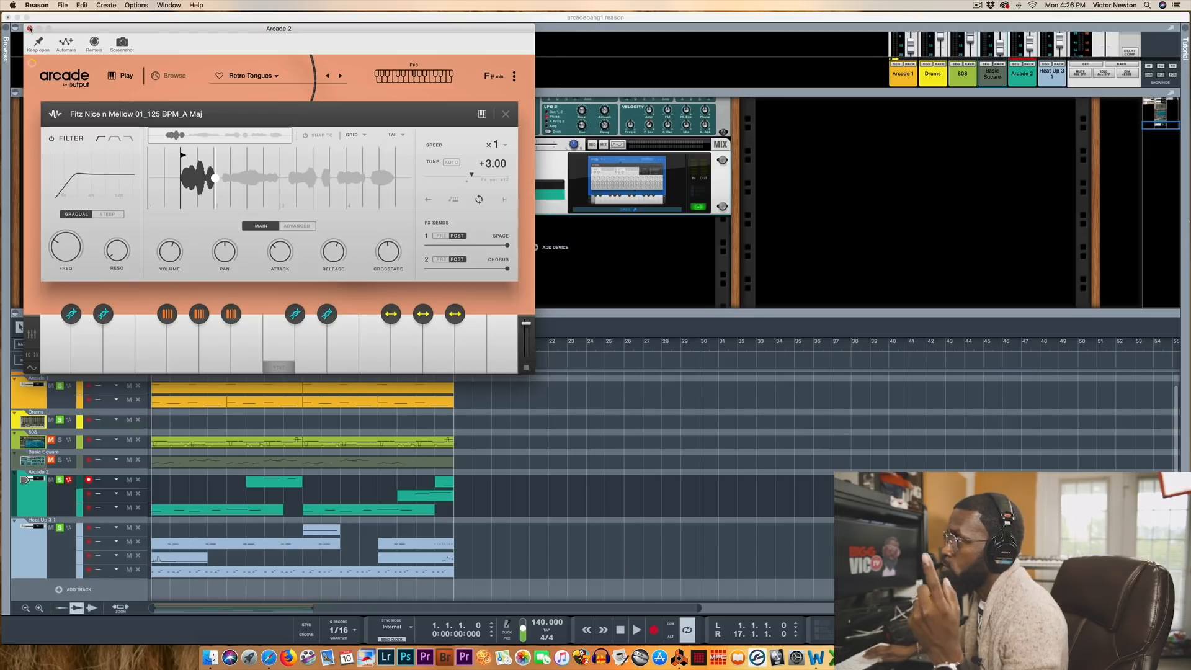
click(30, 29)
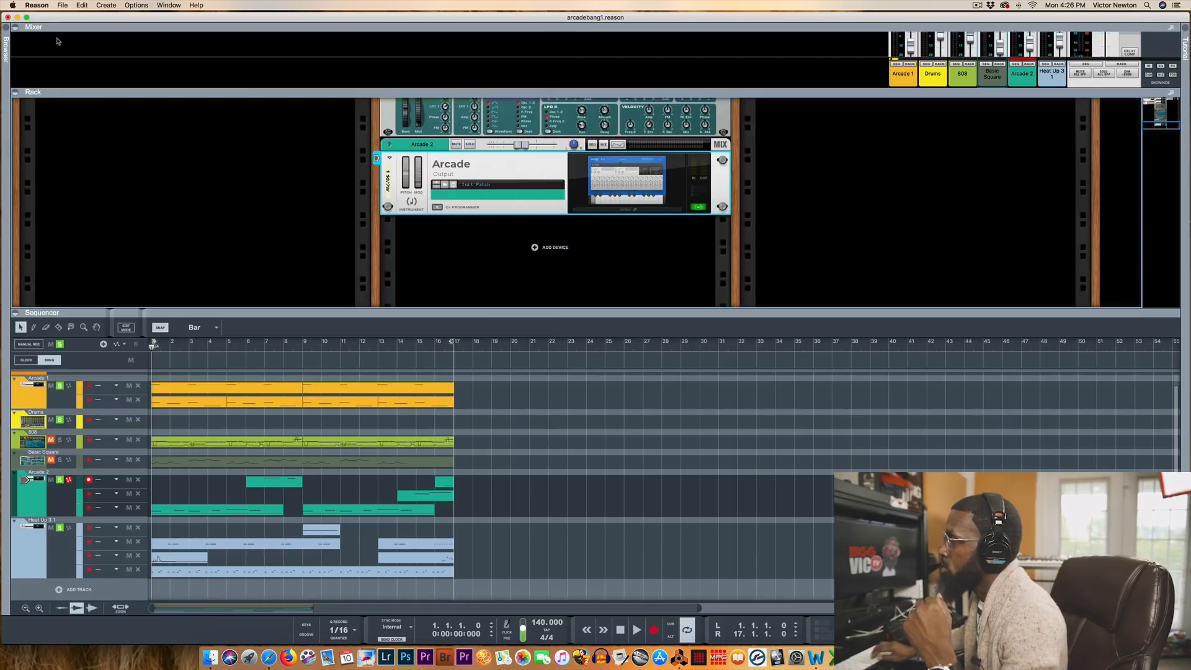
- Play Arcade 1, Drums, Arcade 2 and Heat Up 3 1 together from bar 1, then stop and return to the start
click(637, 632)
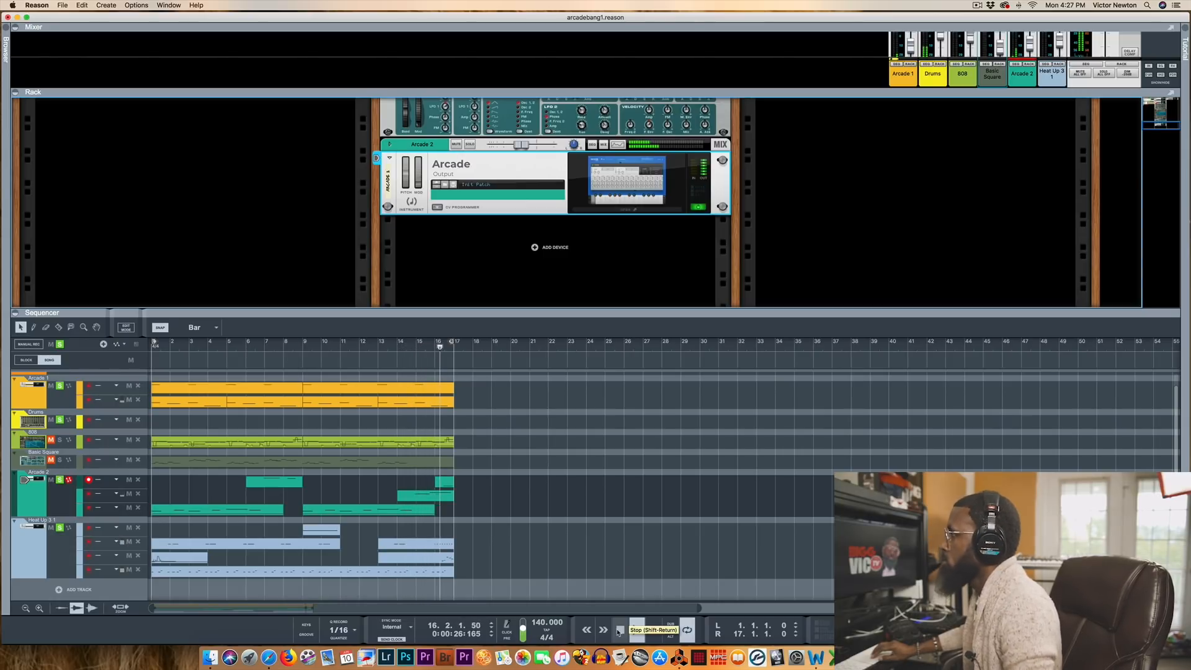
click(619, 631)
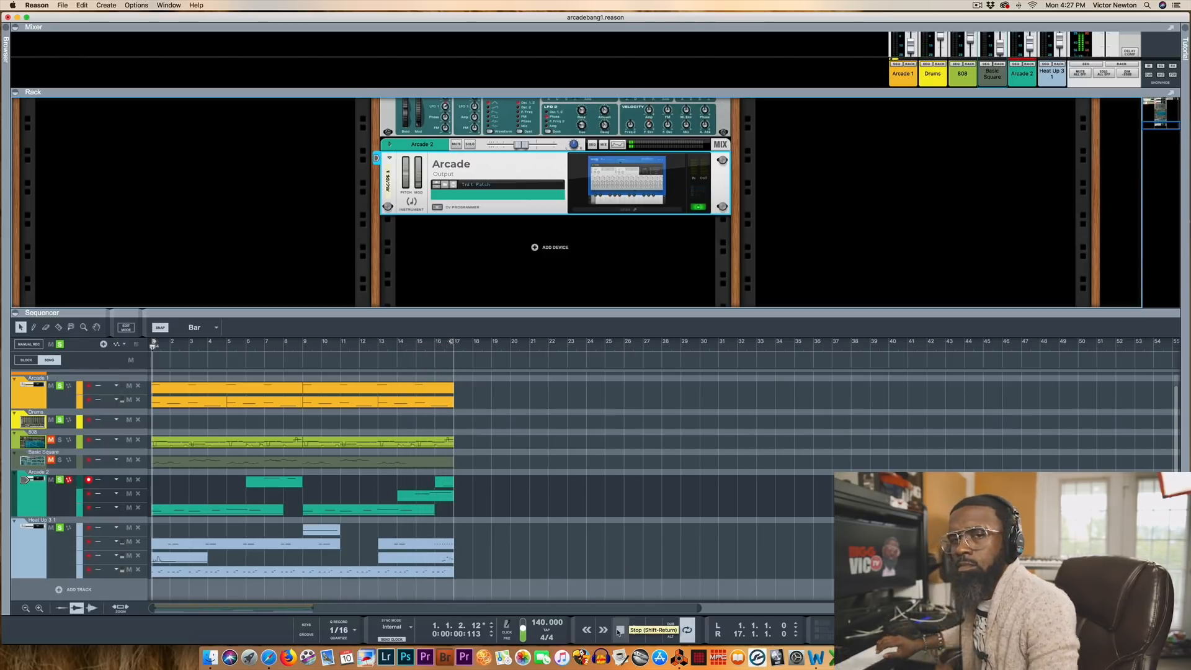
click(618, 631)
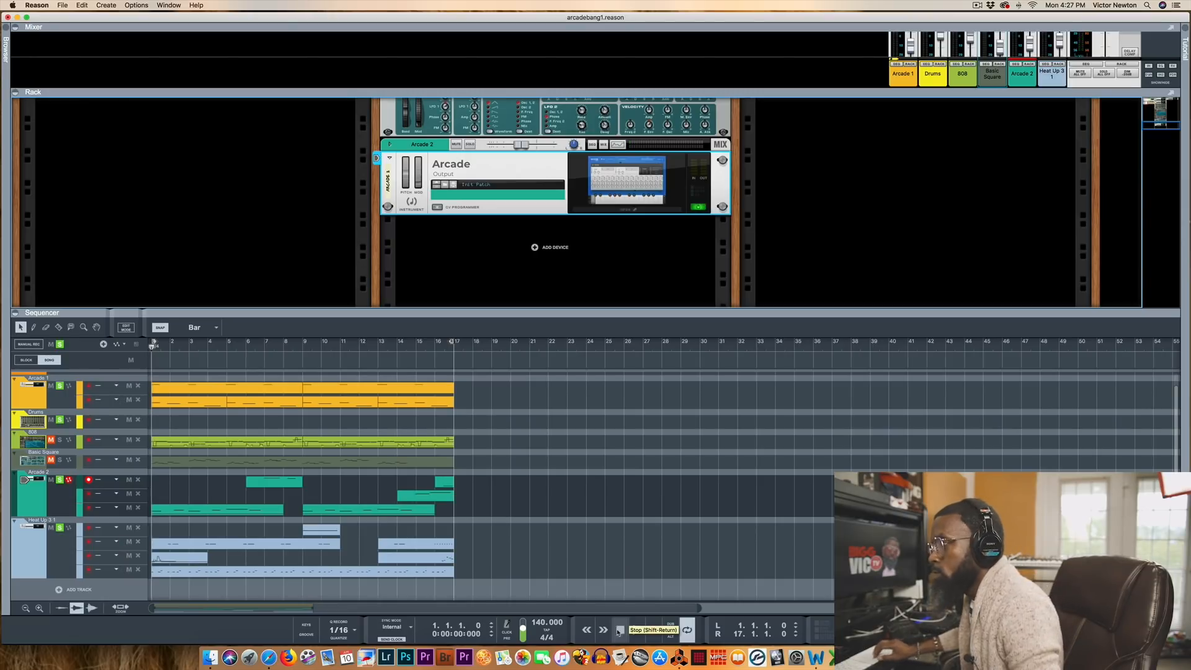
- Add the 808 track to the soloed tracks, play them all from bar 1, then stop and return to the start
click(61, 440)
click(62, 447)
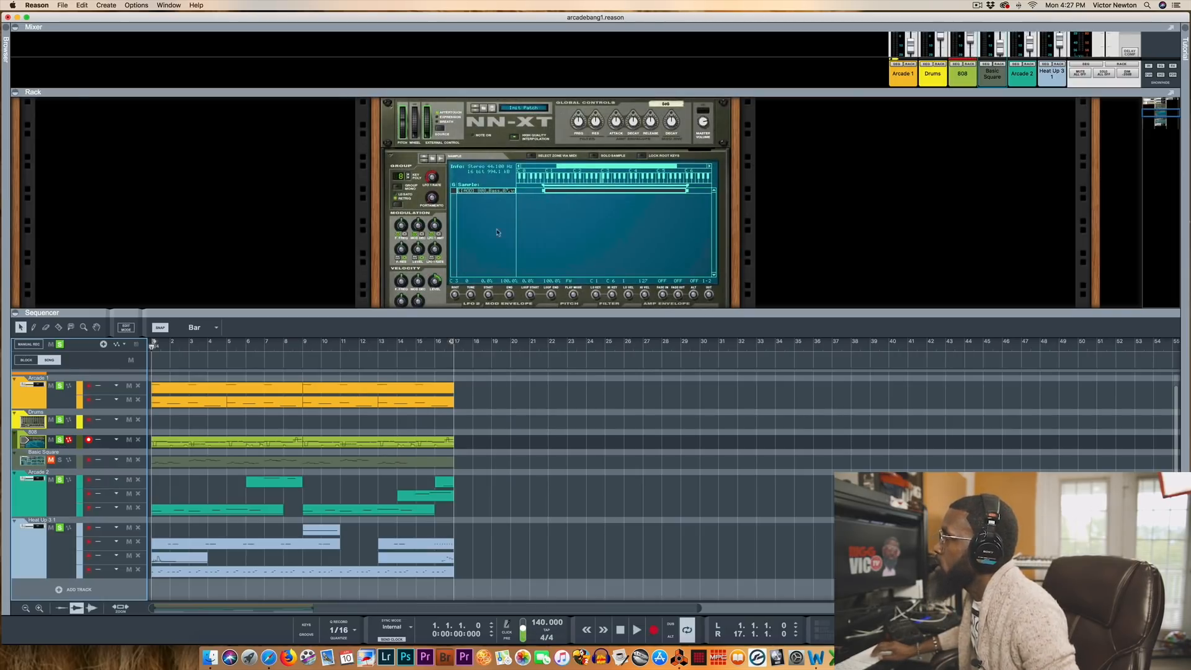
scroll(509, 239, up, 1)
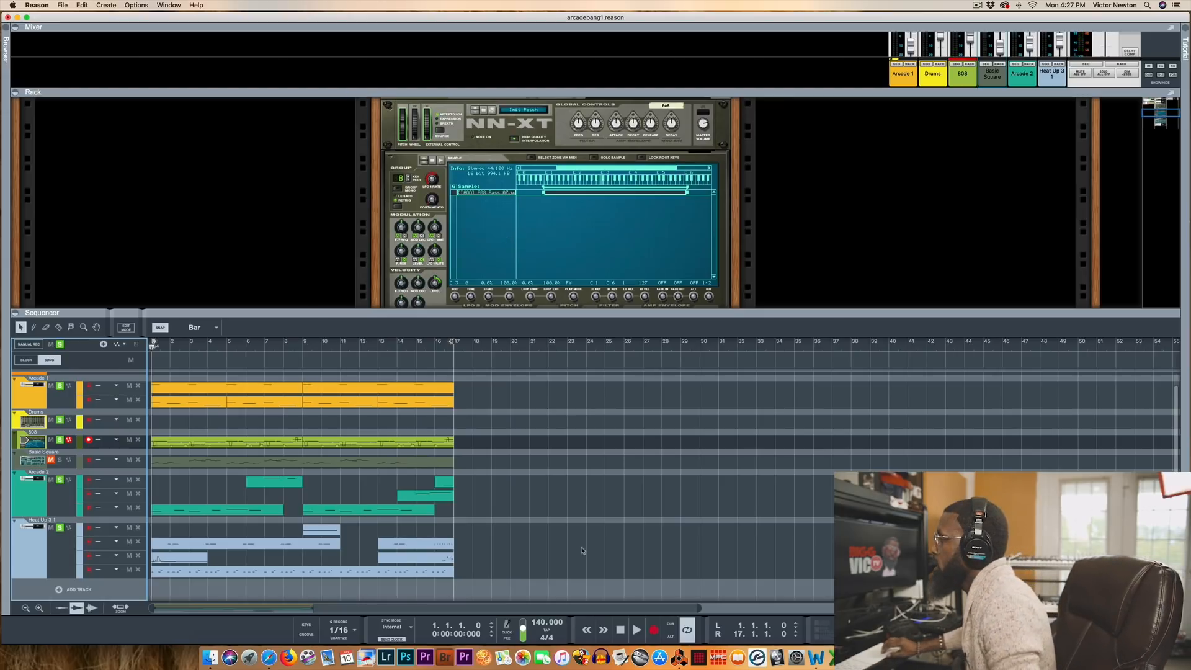
click(636, 633)
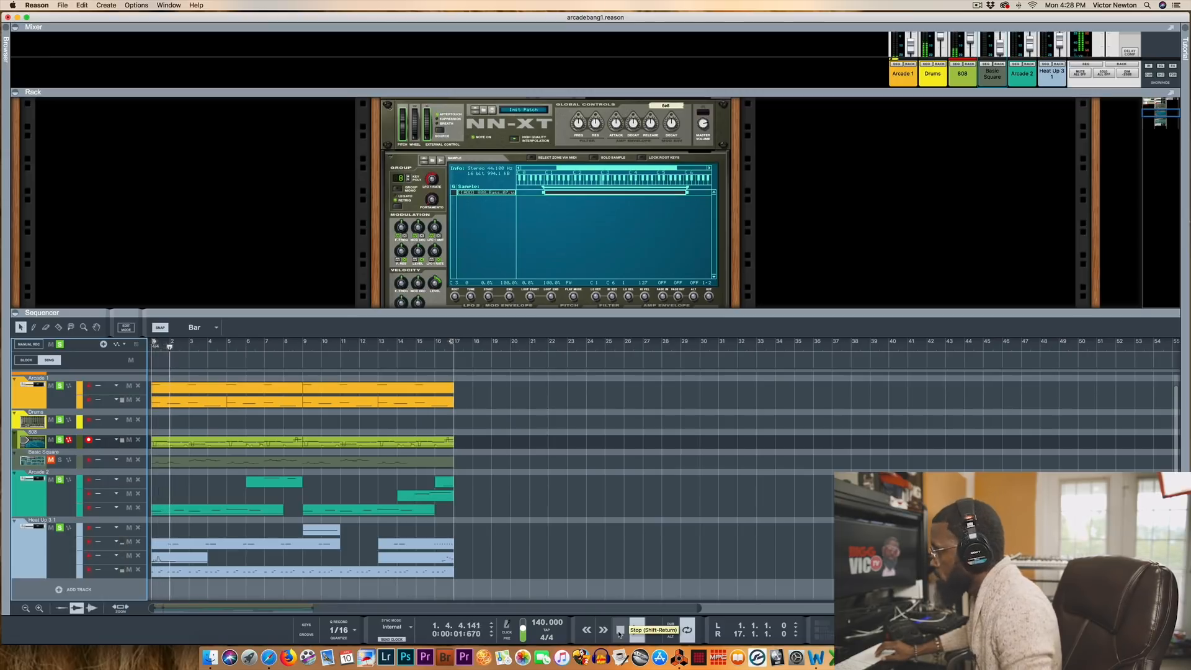
double_click(620, 631)
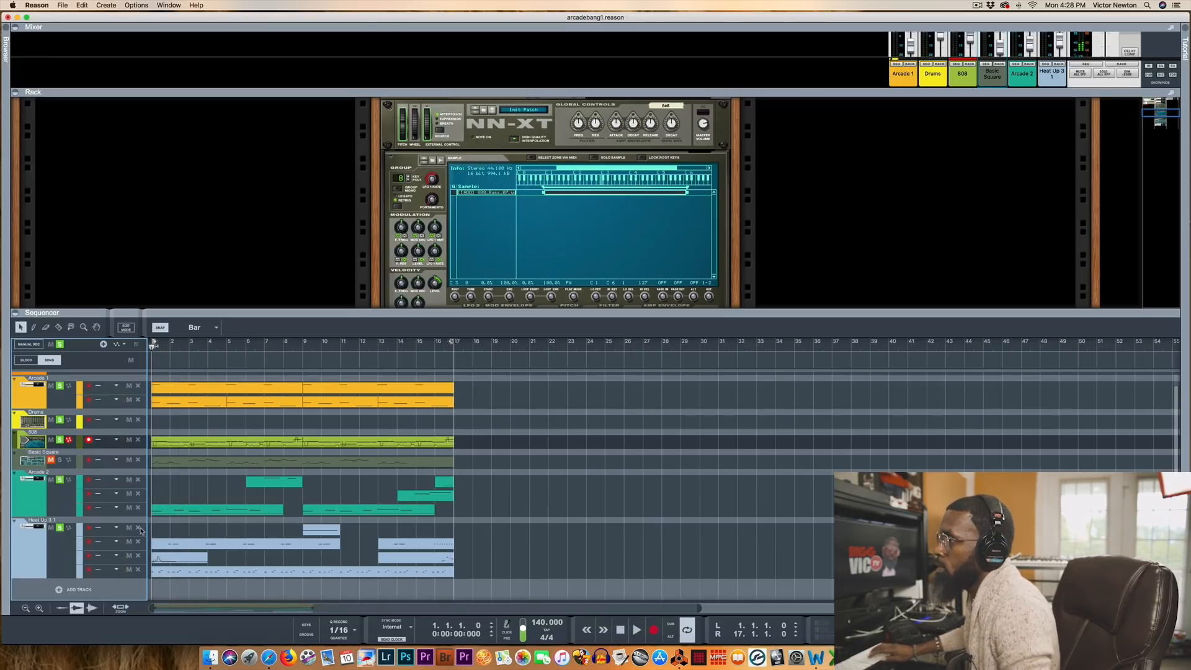
- Add the Basic Square track to the soloed tracks and play them all from bar 1
click(54, 466)
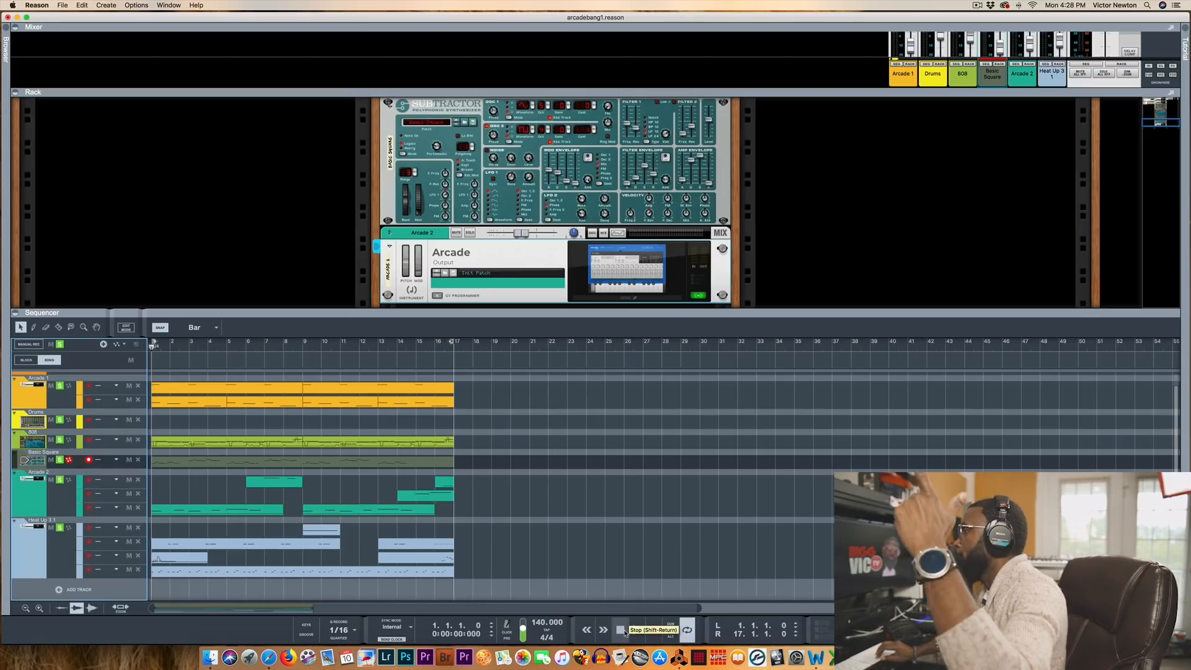
click(636, 631)
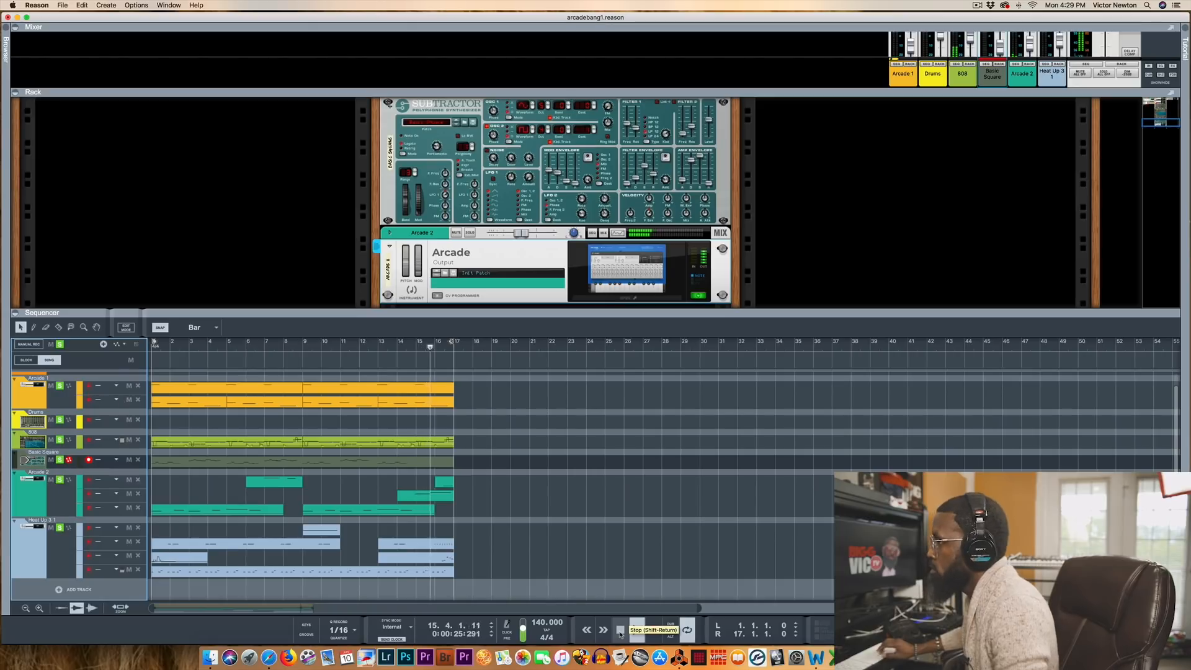
- During playback, take Arcade 2 and Basic Square out of the solo, and briefly drop the Drums track out and solo it again
click(60, 481)
click(59, 461)
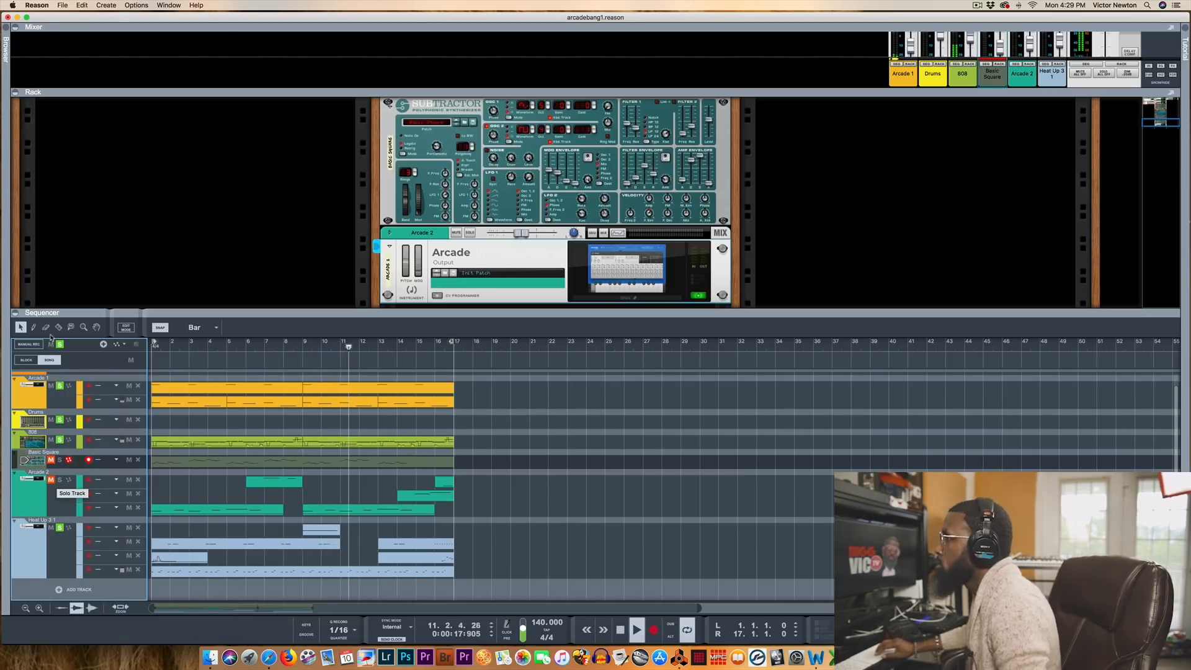
click(60, 421)
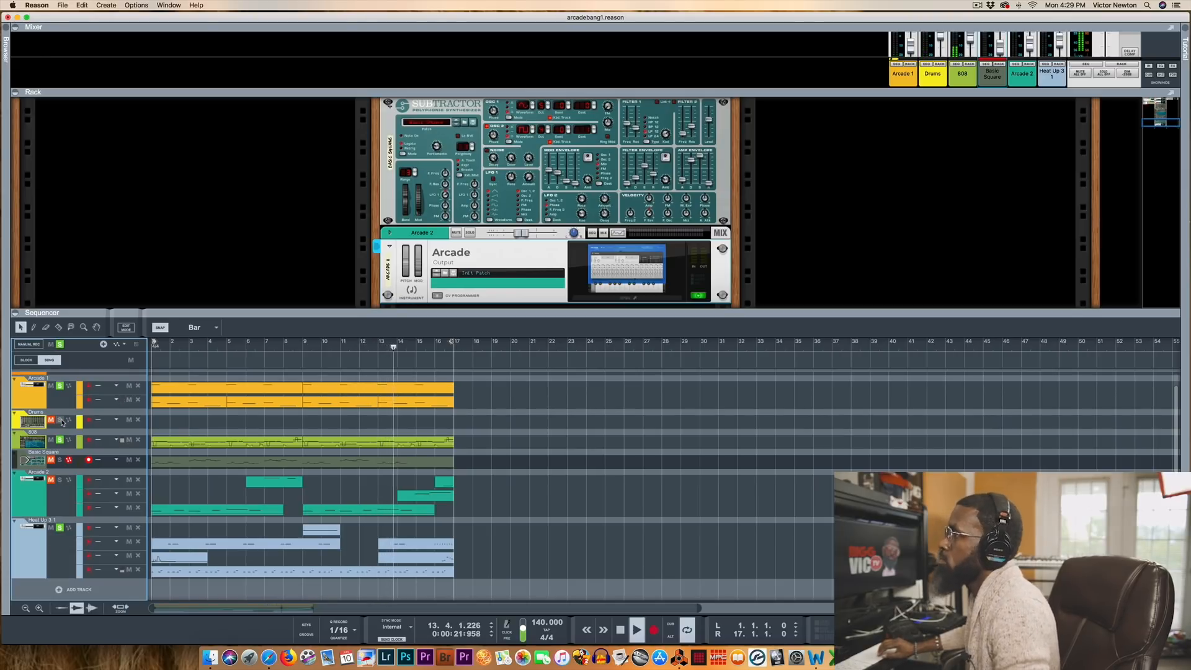
click(60, 420)
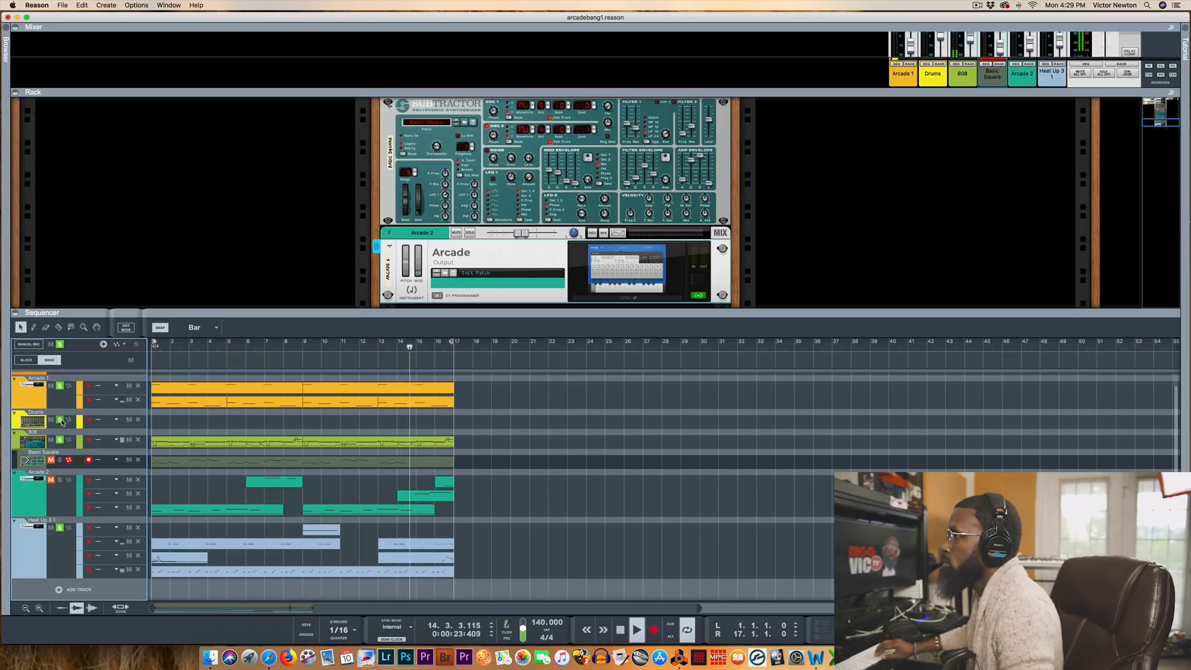
- Clear the solo from all tracks, then stop playback and return to the start
click(60, 344)
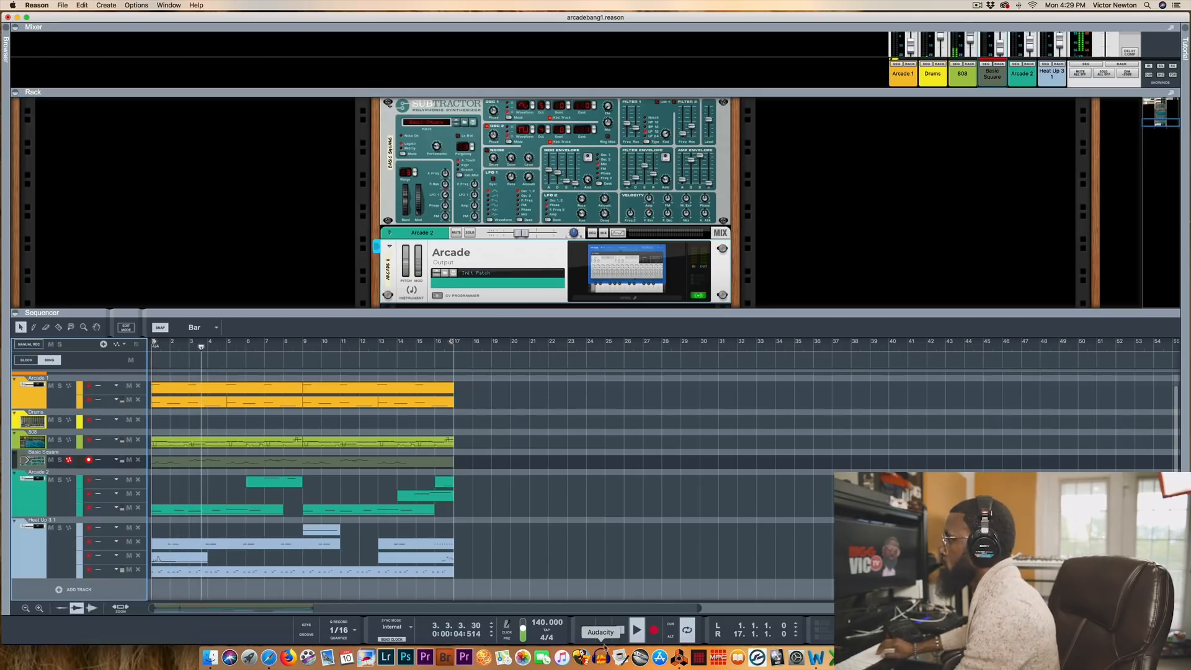
click(621, 630)
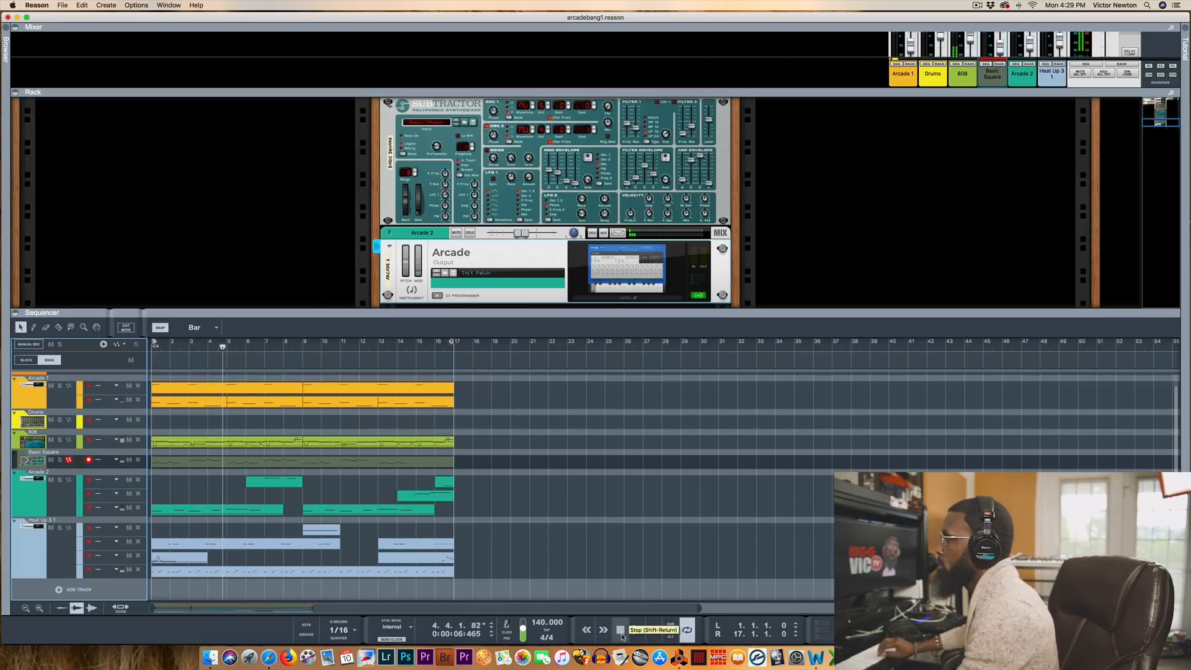
click(621, 631)
- Select the Heat Up 3 1 track, briefly view its plug-in window, and play the full beat from bar 1
click(127, 559)
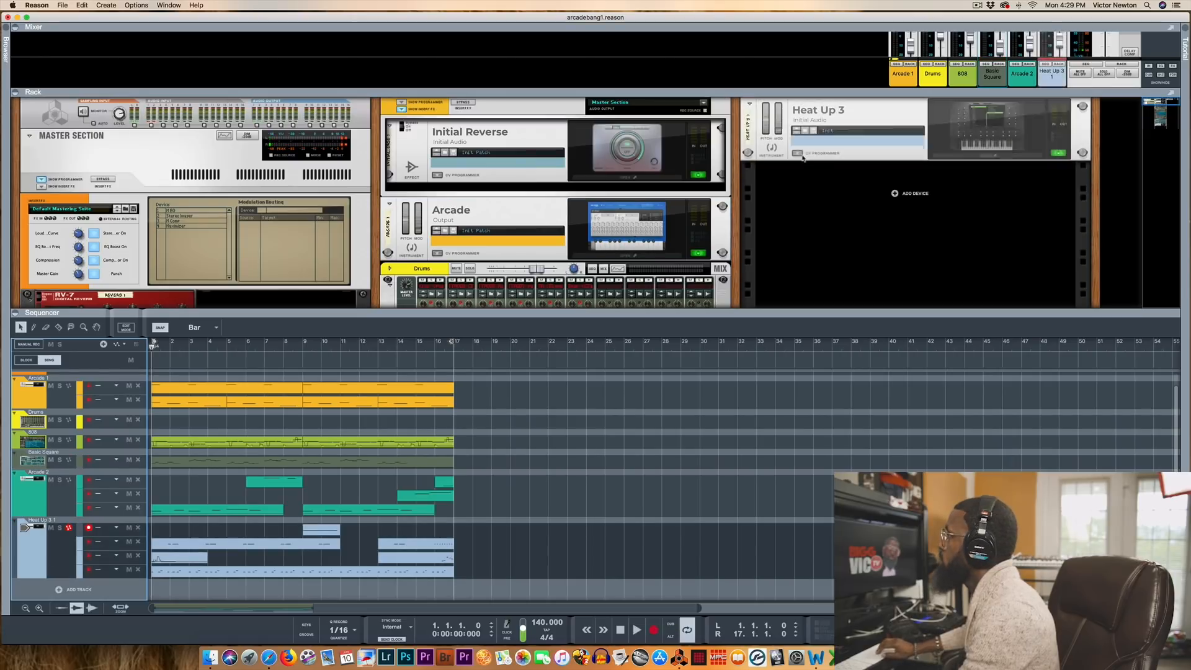
click(995, 156)
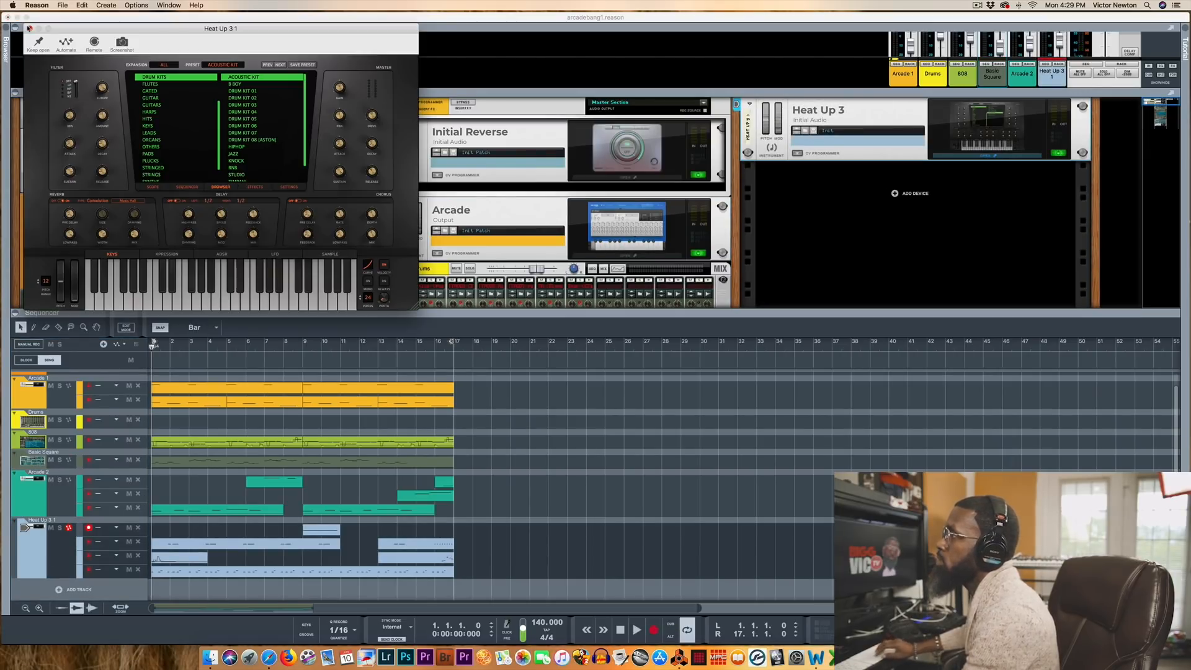
click(28, 28)
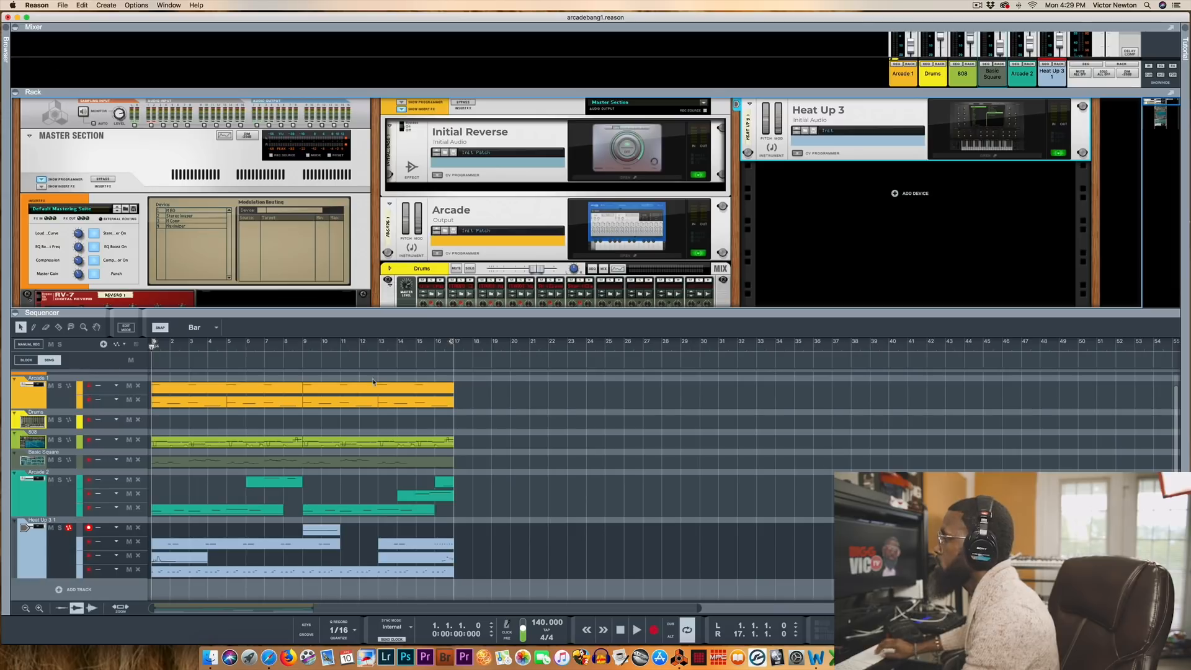
click(638, 631)
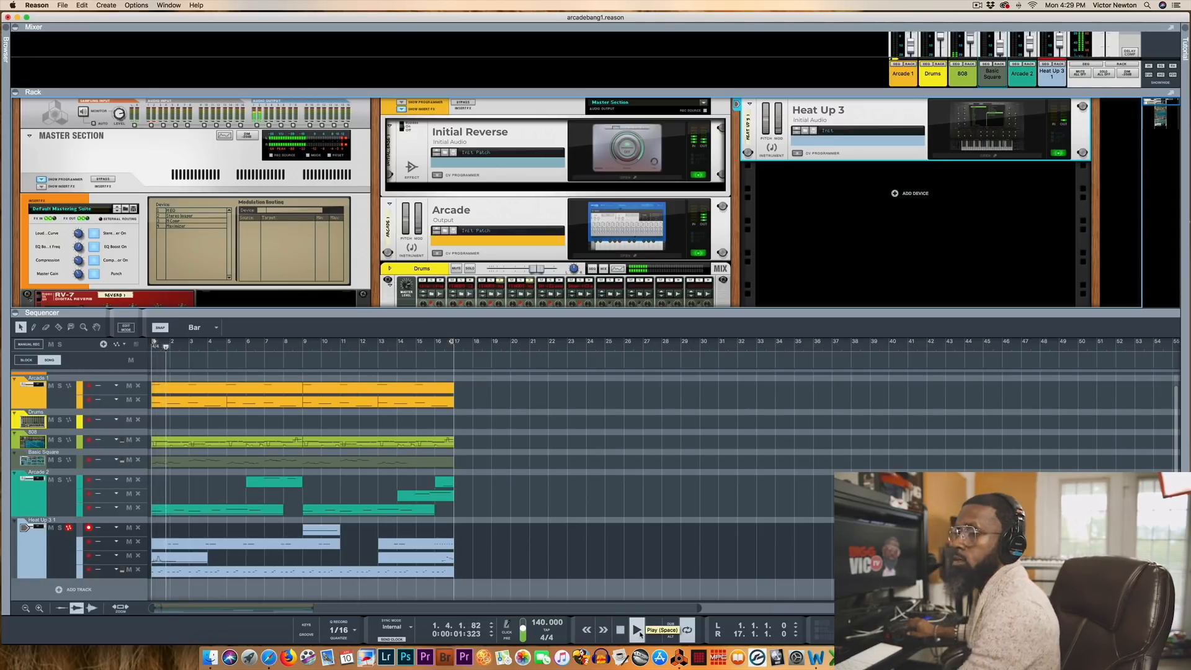